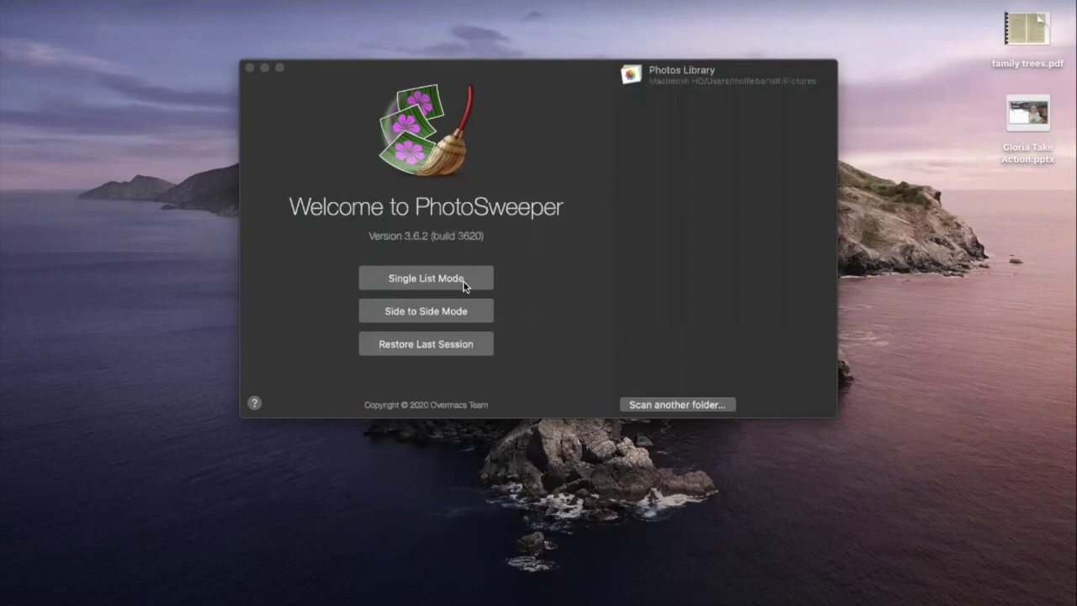
# - Scan the client's 2015-08 Photo Scanning folder, located in PIXMAC 2 Clients, for photos
pyautogui.click(673, 403)
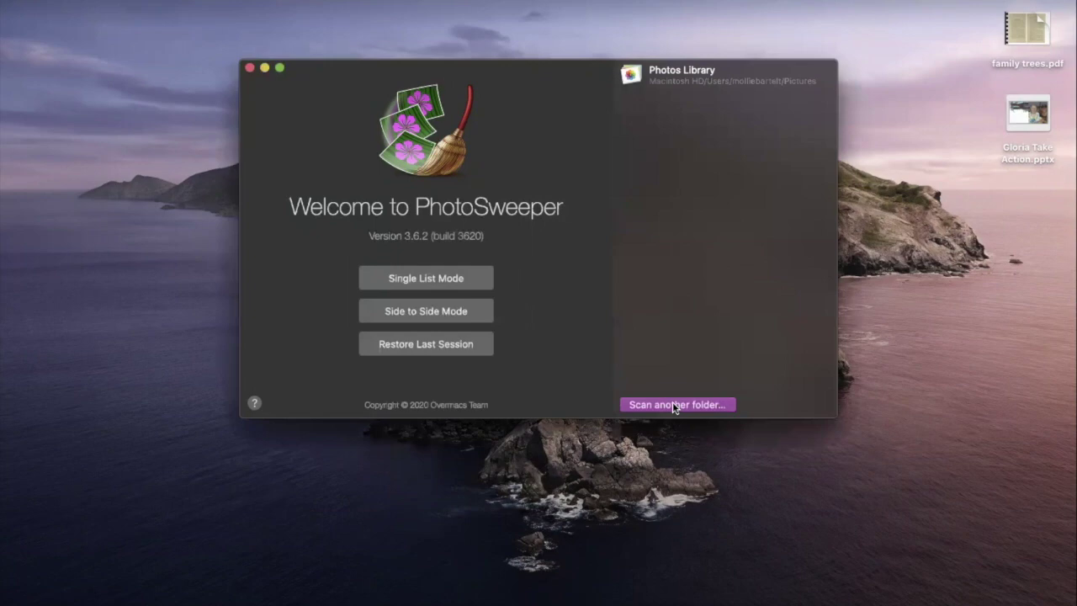
pyautogui.click(672, 404)
pyautogui.scroll(-5, 278, 252)
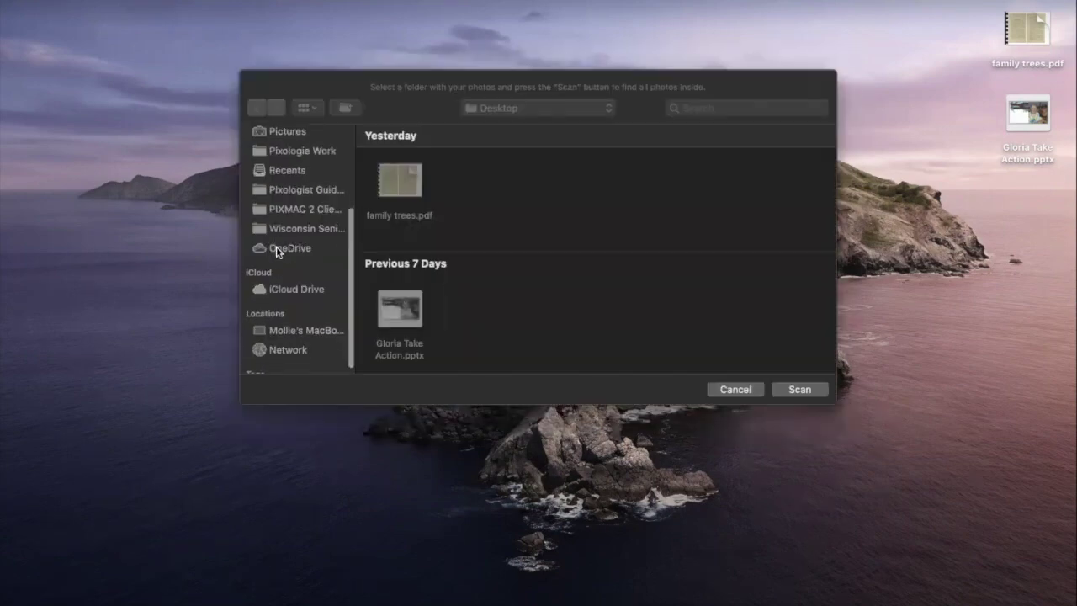
pyautogui.click(287, 216)
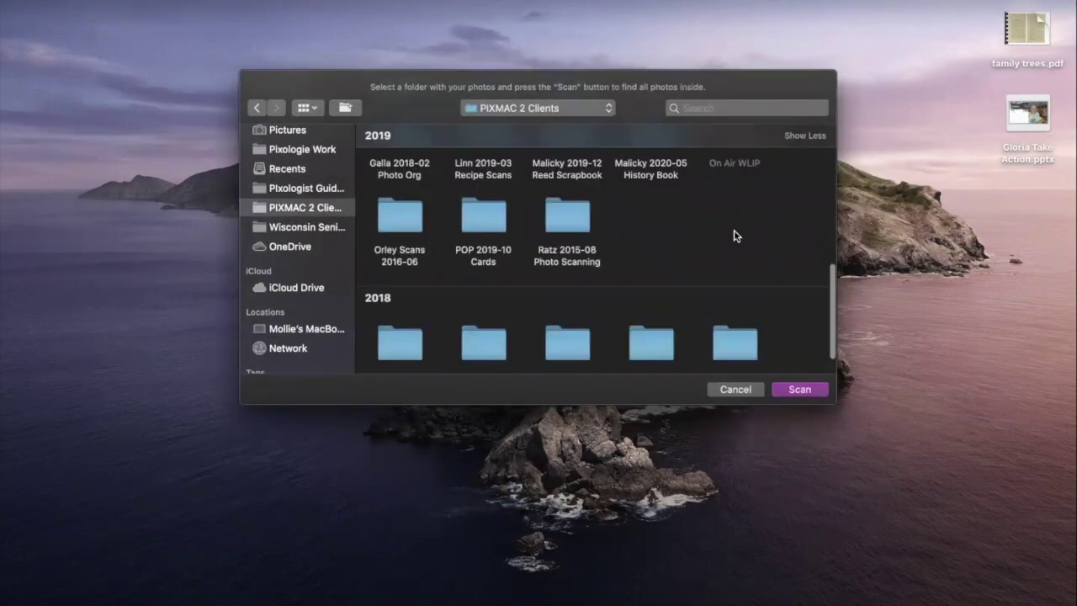
pyautogui.doubleClick(584, 217)
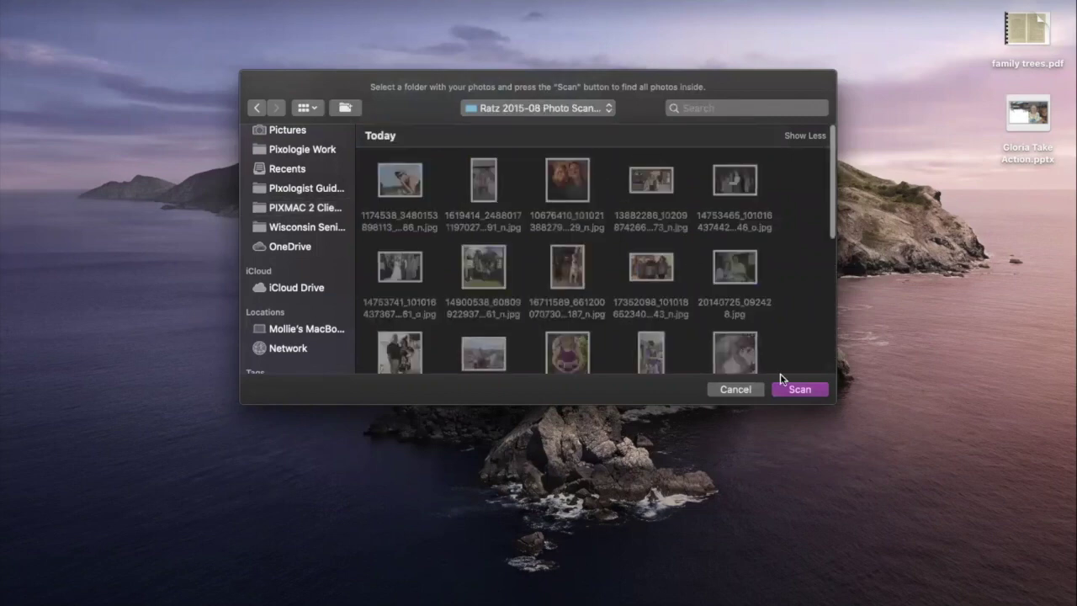
pyautogui.click(800, 389)
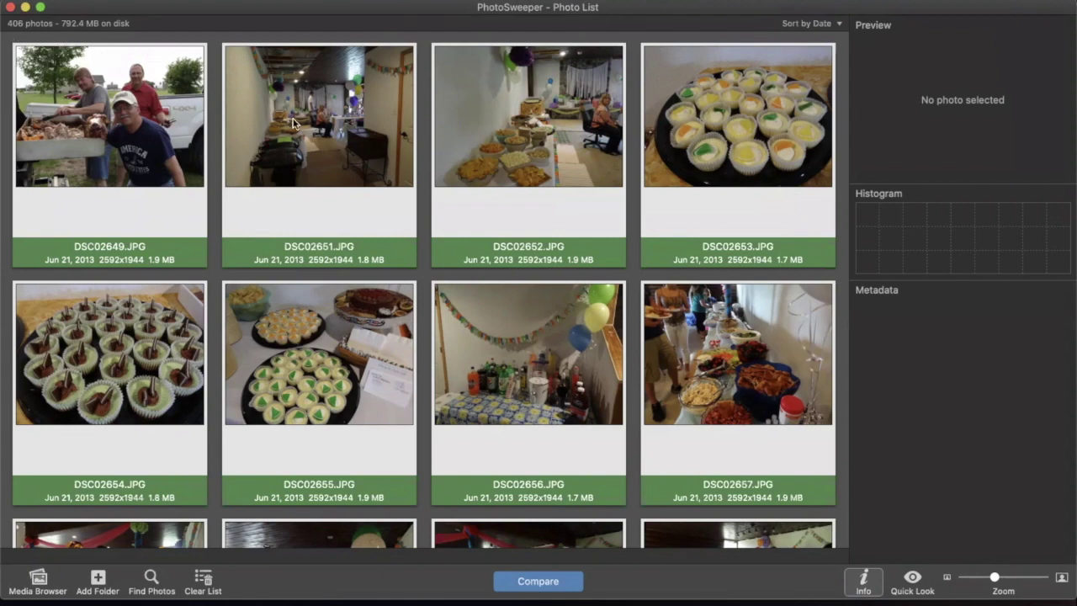
# - Compare the scanned photos for Similar Photos of any size, with the matching level lowered slightly toward Partial
pyautogui.scroll(-5, 398, 291)
pyautogui.scroll(5, 399, 291)
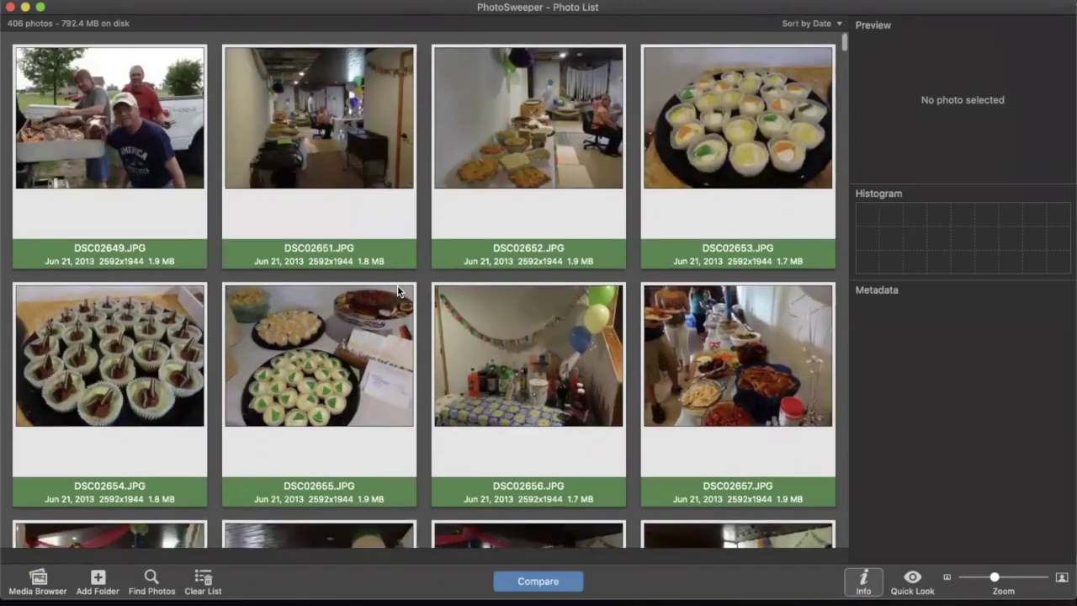
pyautogui.click(520, 583)
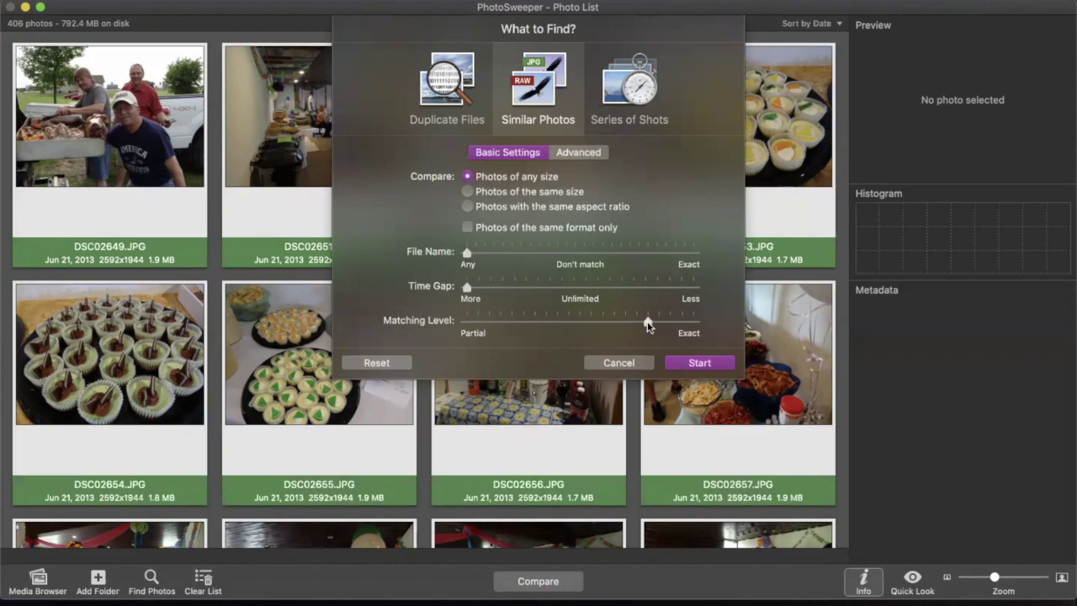
pyautogui.moveTo(648, 325)
pyautogui.mouseDown()
pyautogui.moveTo(615, 324)
pyautogui.moveTo(659, 325)
pyautogui.moveTo(635, 326)
pyautogui.mouseUp()
pyautogui.click(699, 362)
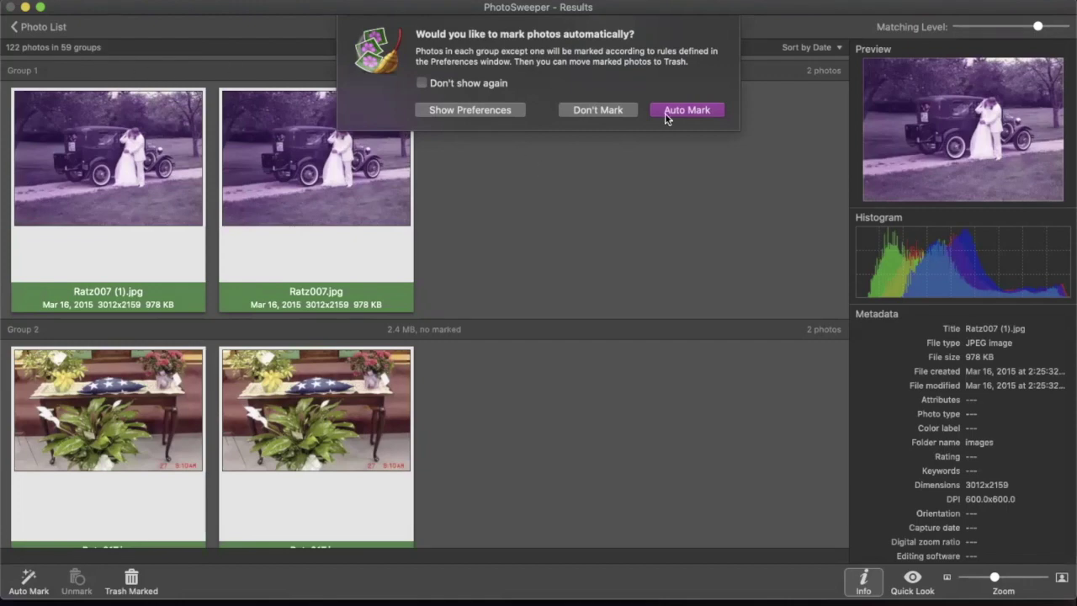
# - Add the 01 Dating folder to the Auto Mark folder priority and automatically mark the duplicates in the results
pyautogui.click(491, 108)
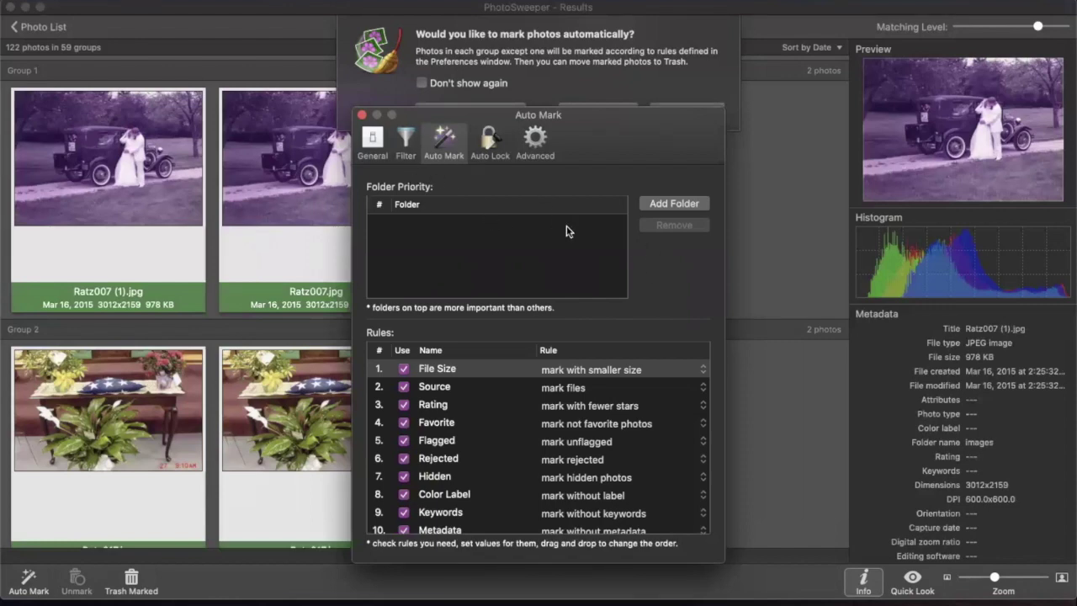
pyautogui.click(673, 205)
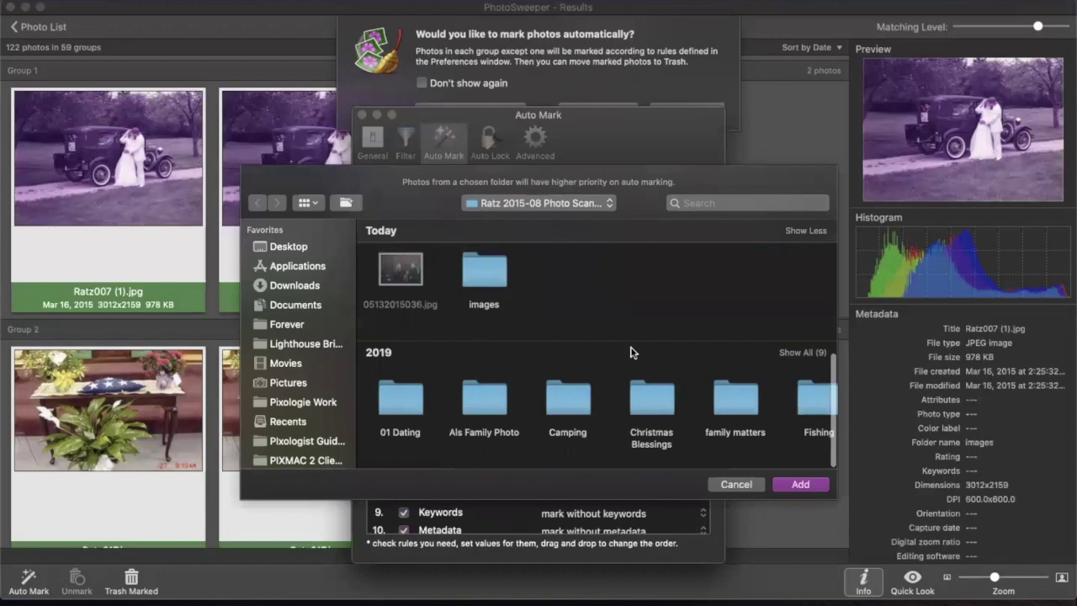
pyautogui.click(403, 400)
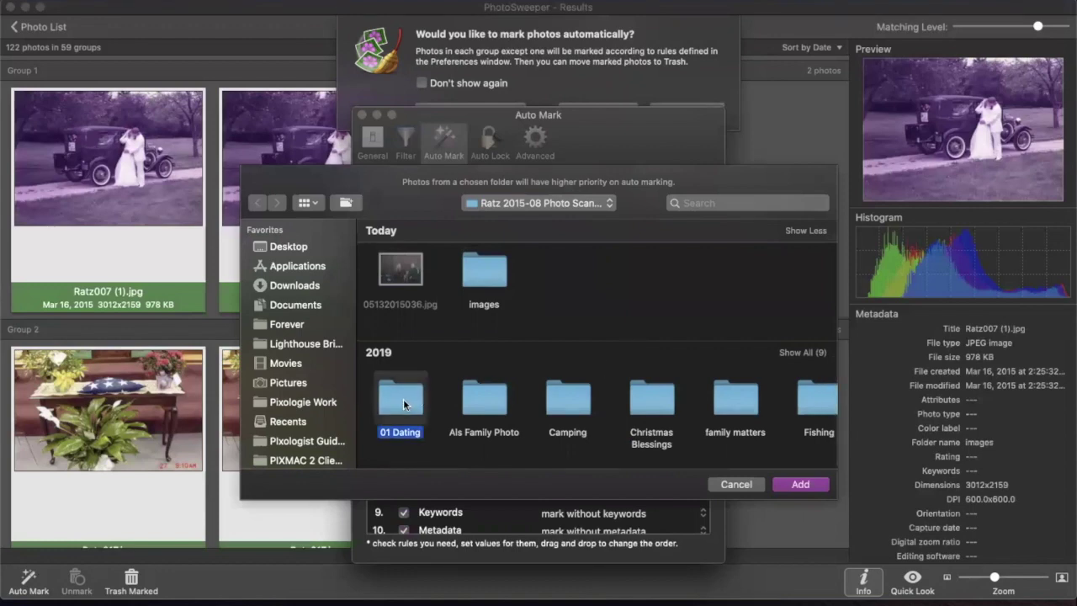
pyautogui.click(811, 488)
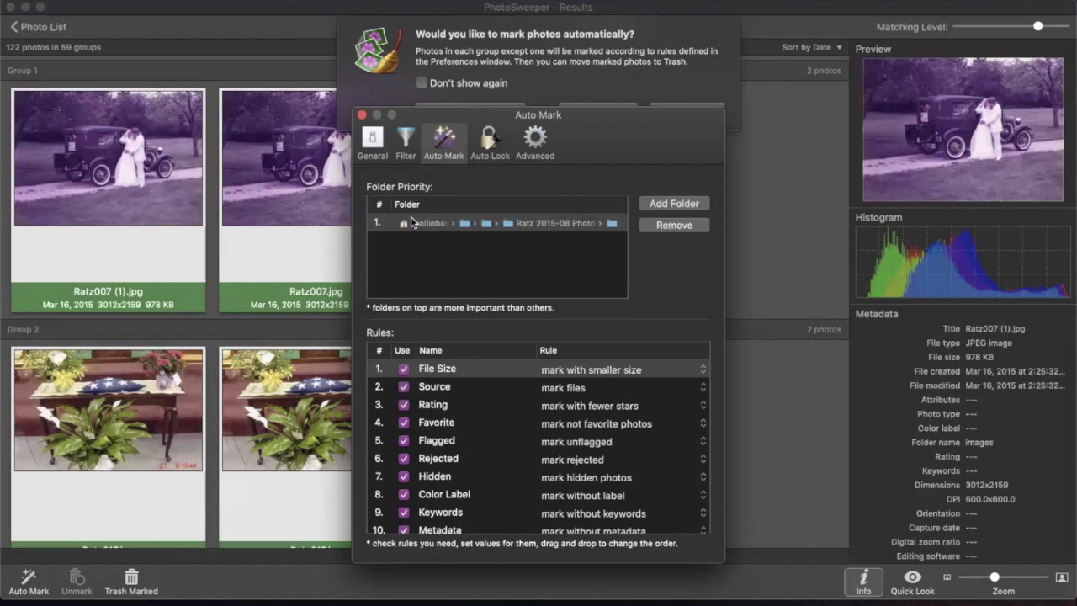
pyautogui.click(361, 115)
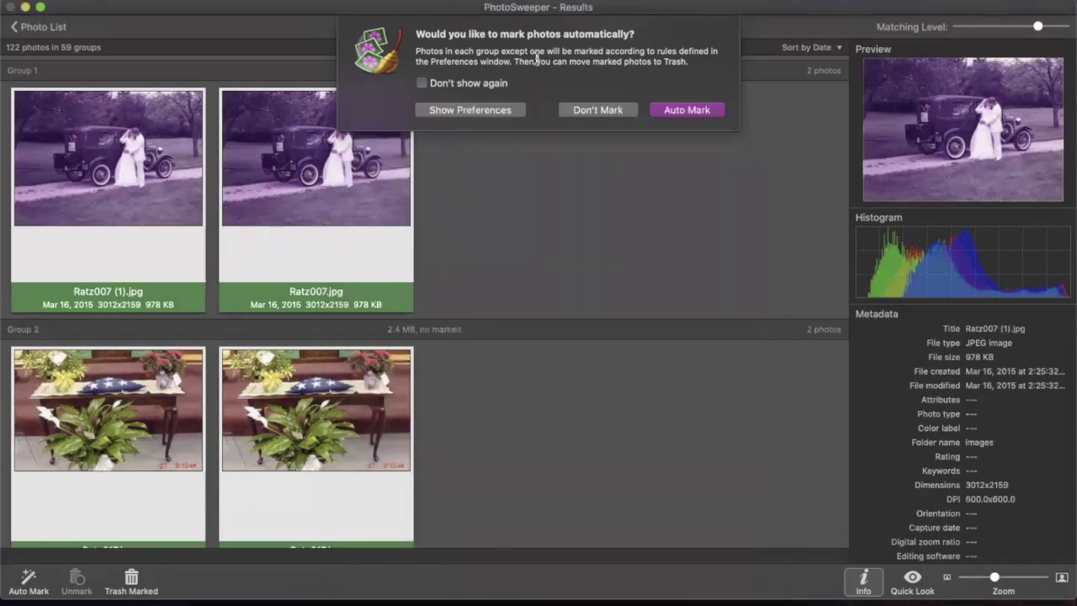
pyautogui.click(687, 113)
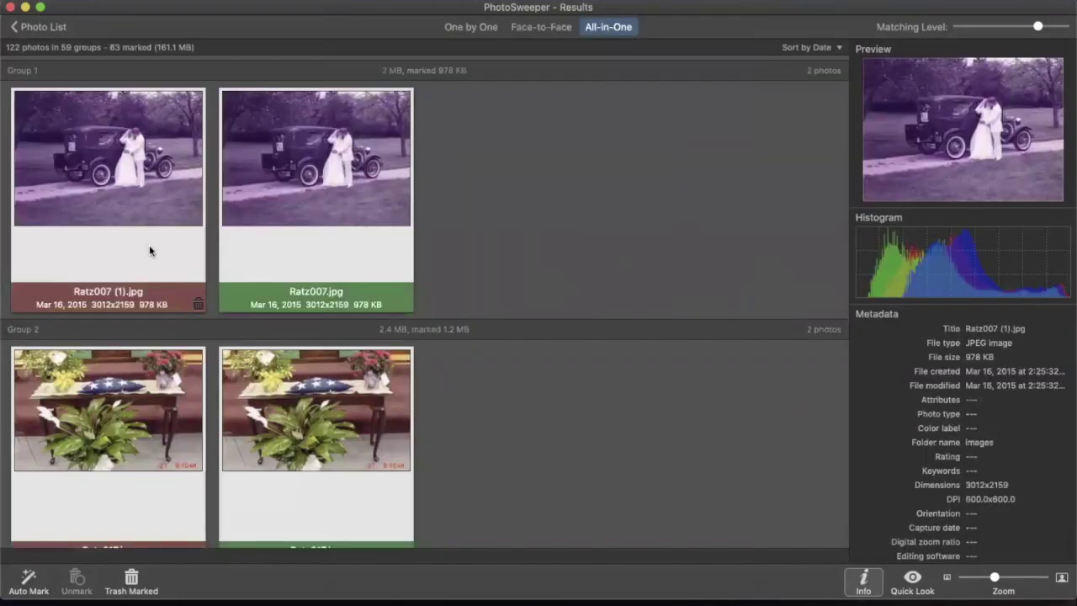
# - Review the marked photos in the first result groups and compare the details of both copies in Group 4
pyautogui.click(114, 233)
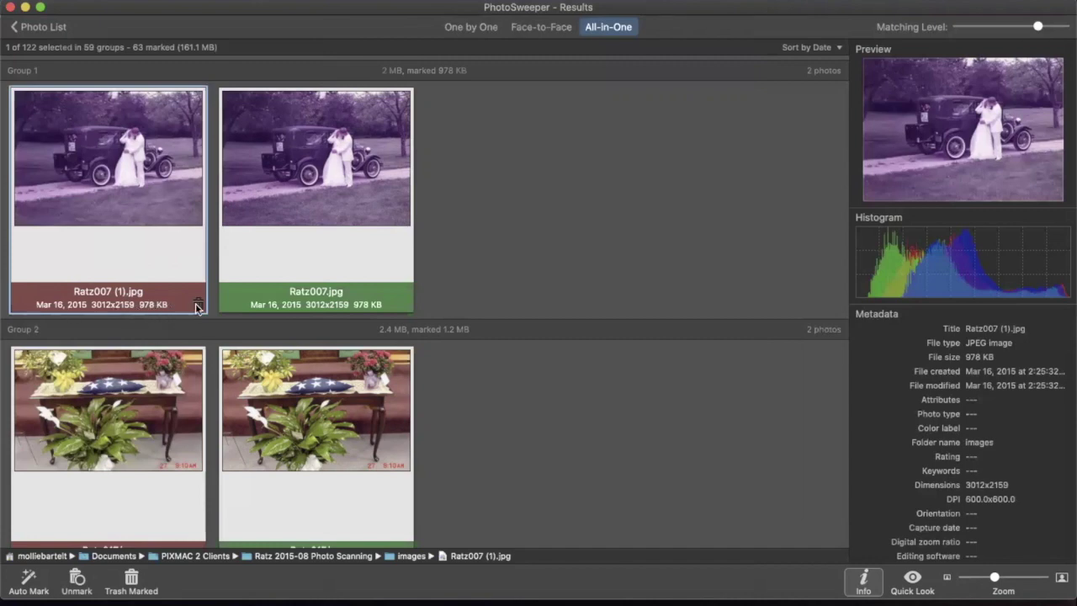
pyautogui.scroll(-2, 196, 308)
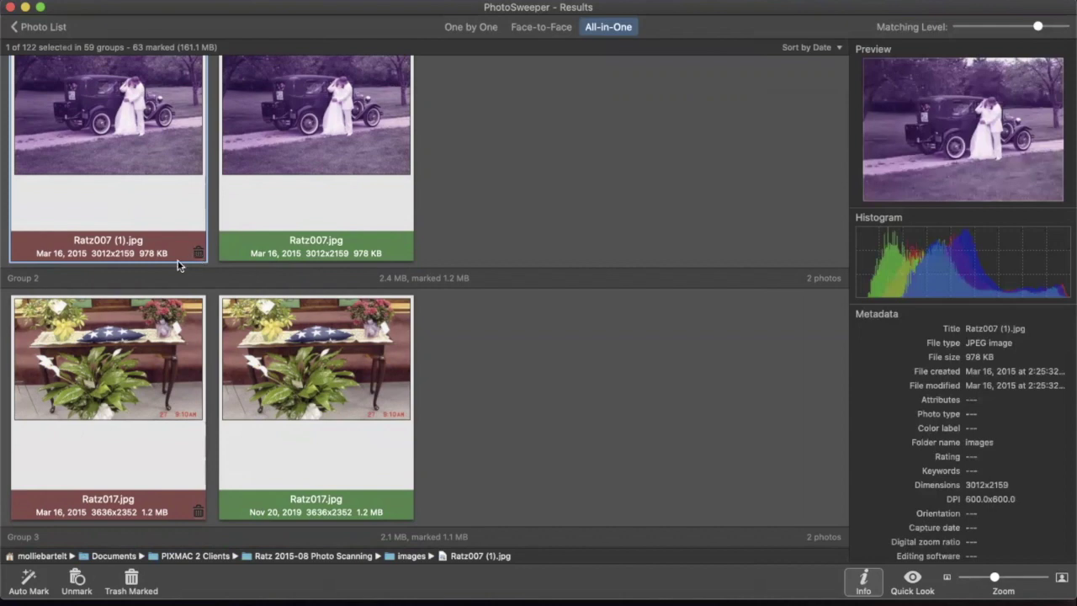
pyautogui.scroll(-5, 178, 267)
pyautogui.scroll(-10, 178, 267)
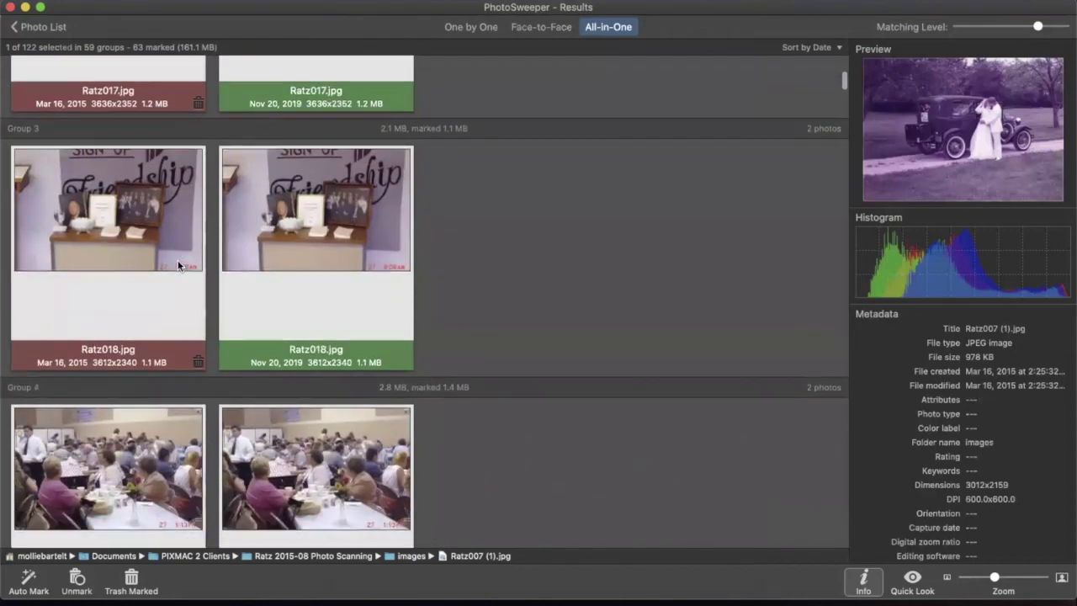
pyautogui.scroll(-1, 168, 303)
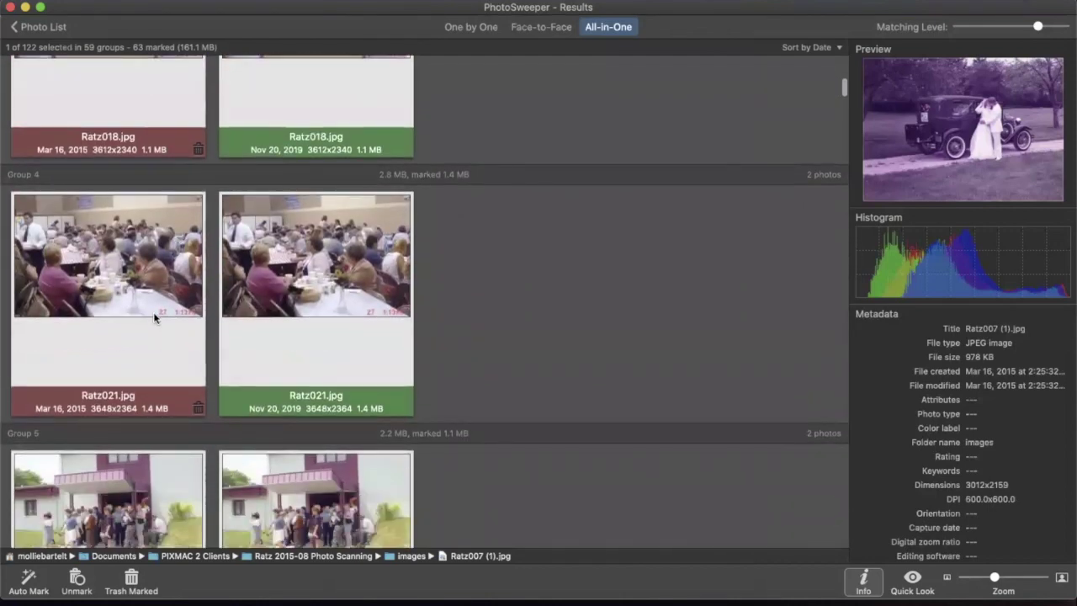
pyautogui.click(154, 316)
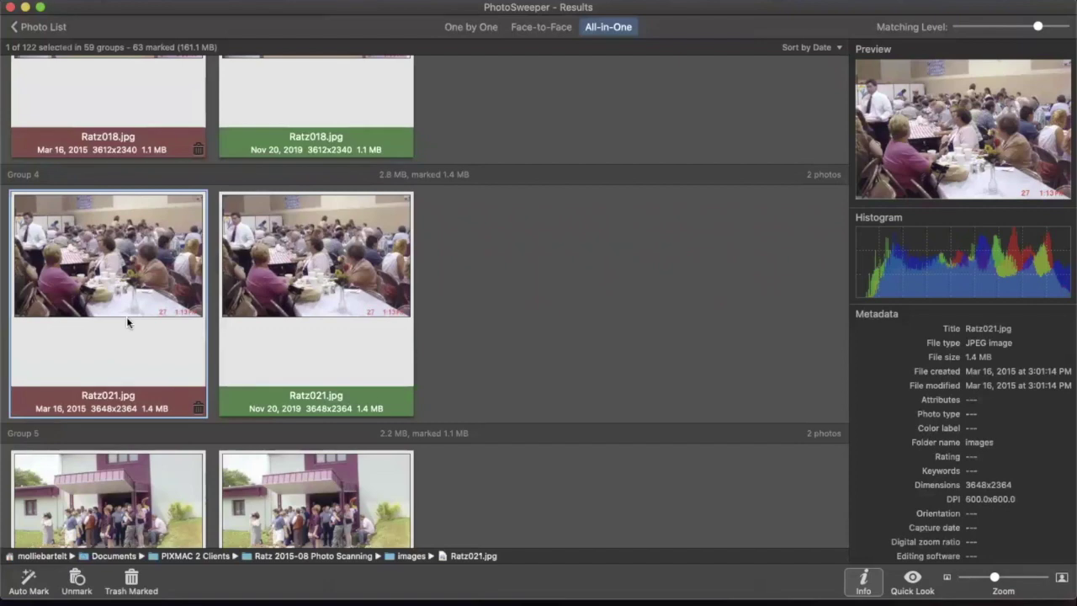
pyautogui.click(292, 354)
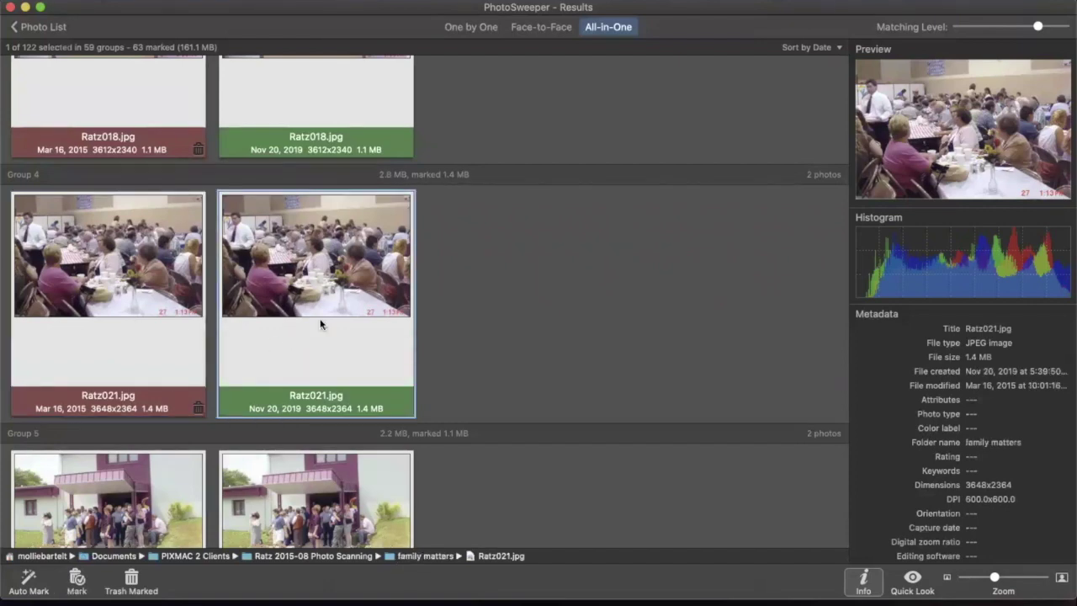
# - Review the remaining groups to the end of the results, checking the details of the dog photos and the unmarked Group 59 photo
pyautogui.scroll(-2, 319, 321)
pyautogui.scroll(-2, 320, 324)
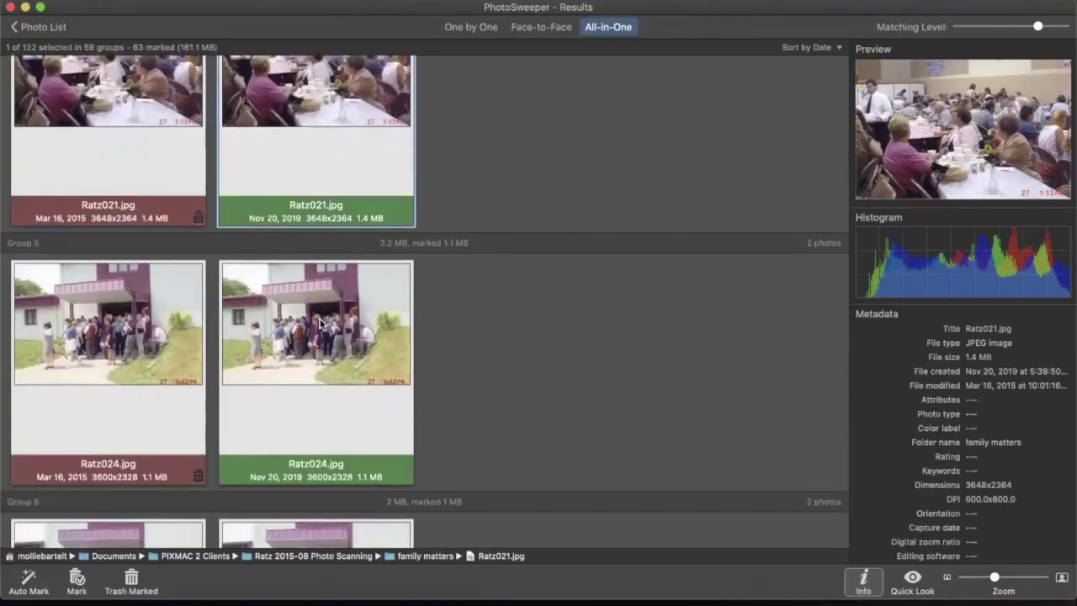
pyautogui.scroll(-20, 320, 324)
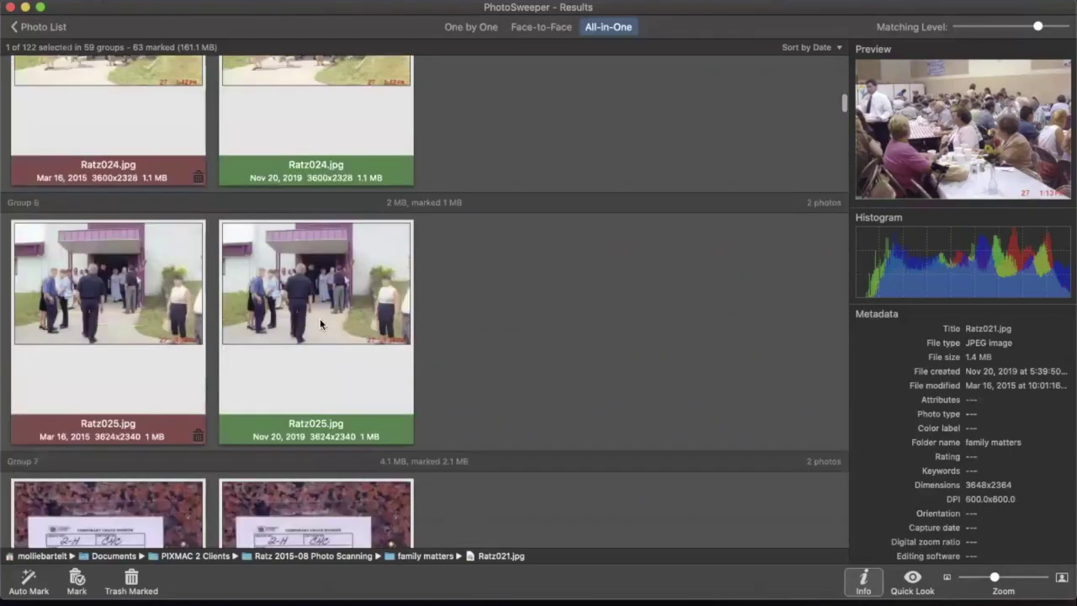
pyautogui.scroll(-20, 319, 324)
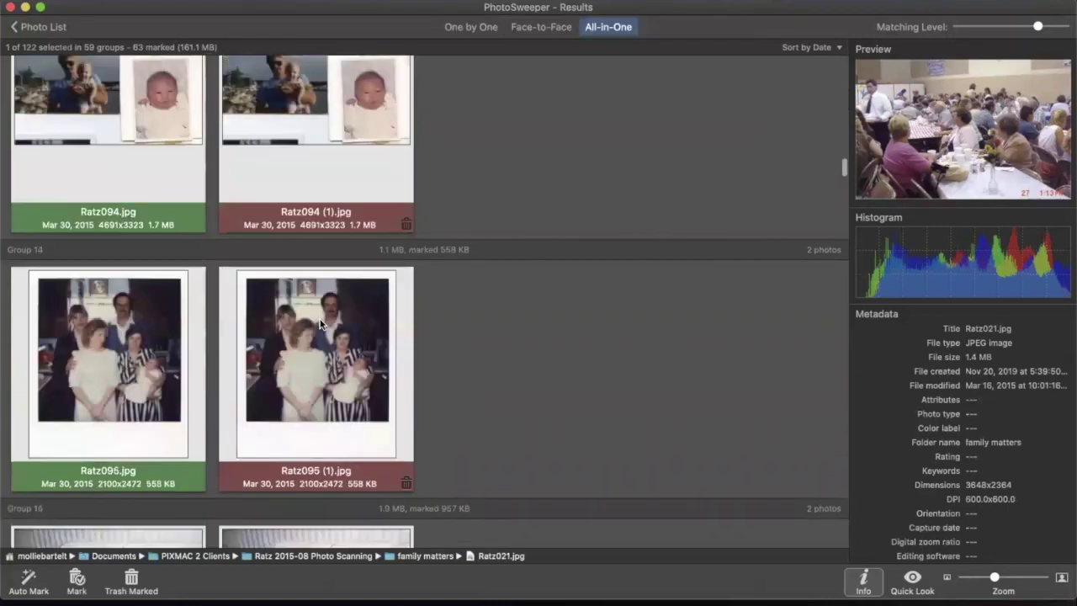
pyautogui.scroll(-20, 320, 324)
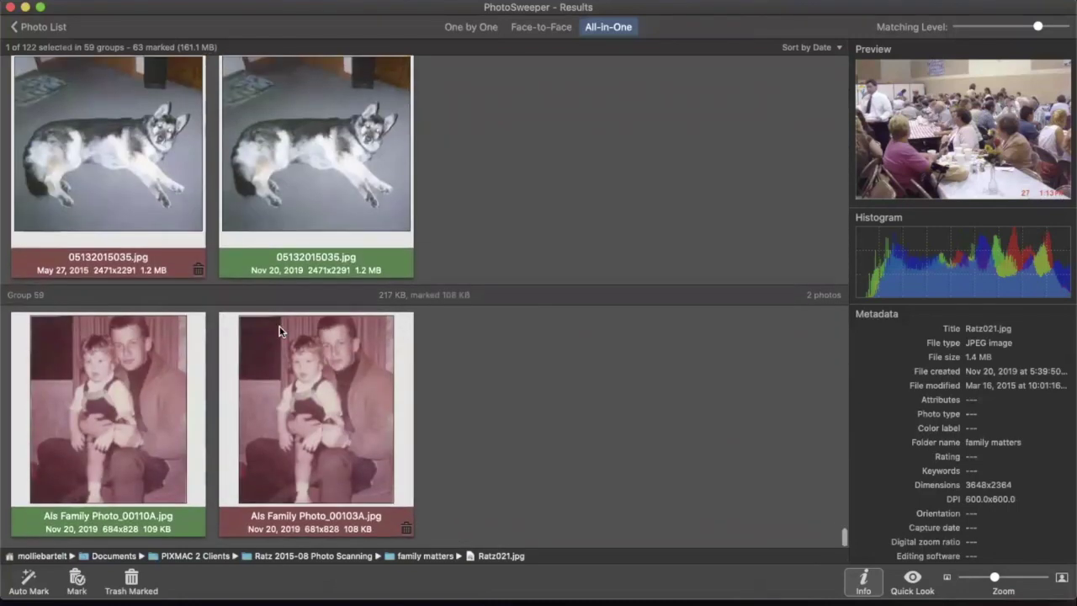
pyautogui.click(132, 208)
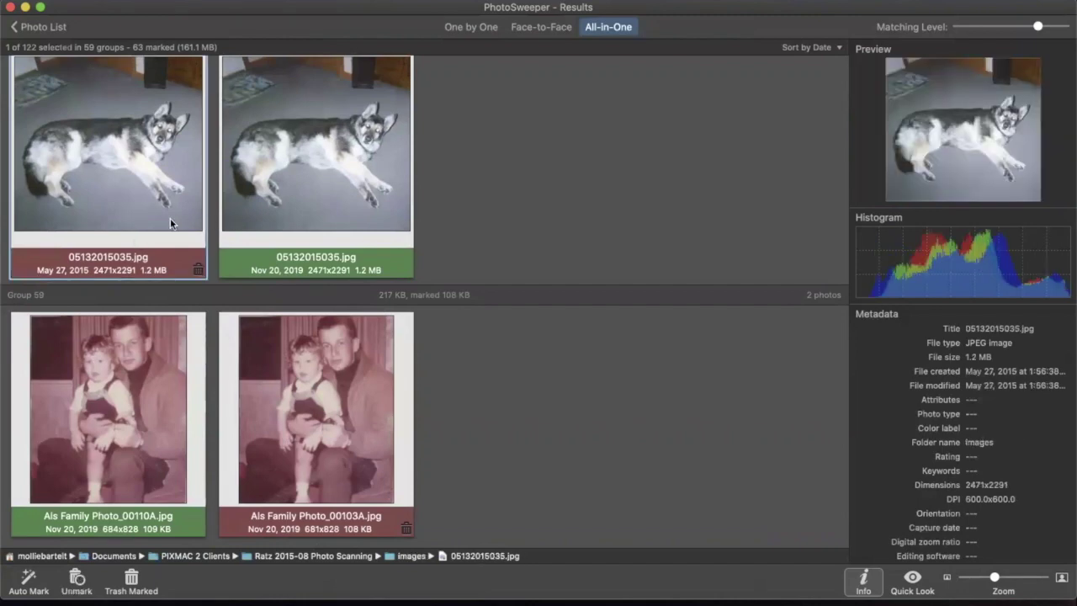
pyautogui.click(294, 204)
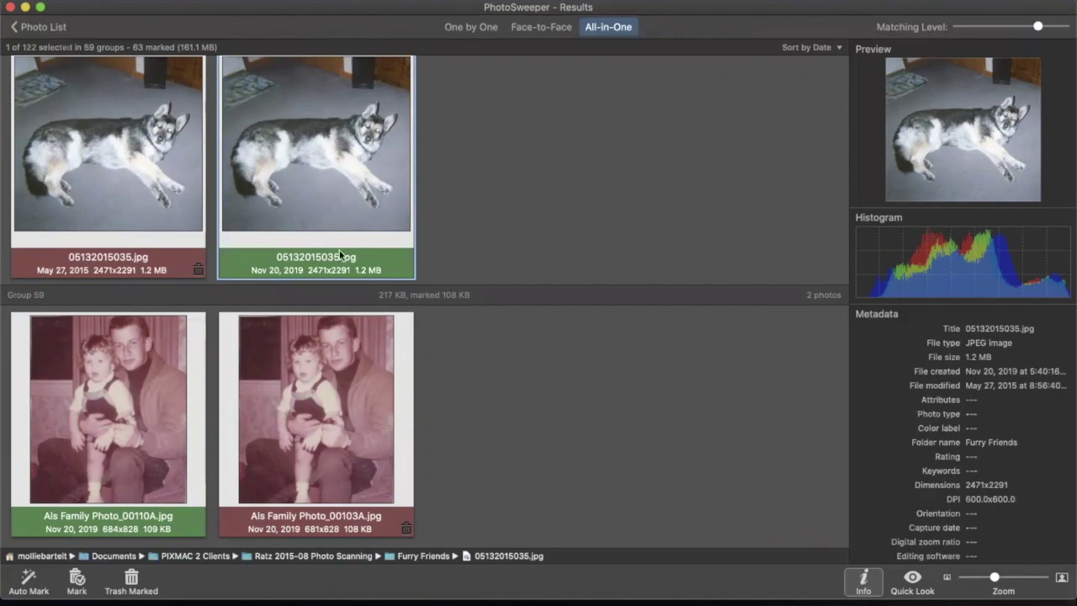
pyautogui.click(127, 427)
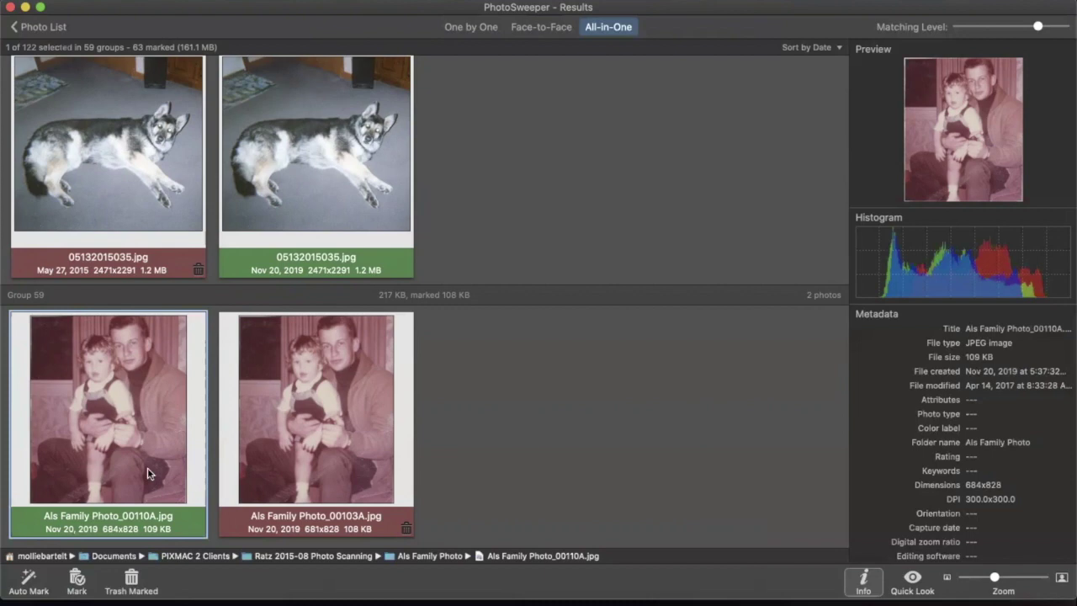
# - Move all marked photos to the Trash and dismiss the removal summary
pyautogui.click(131, 579)
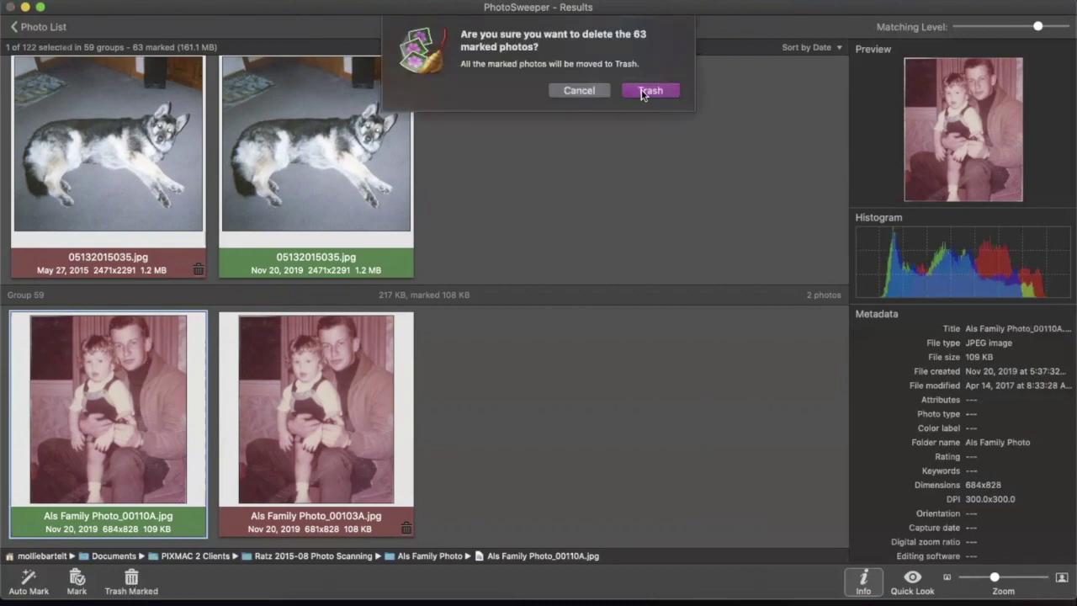
pyautogui.click(648, 91)
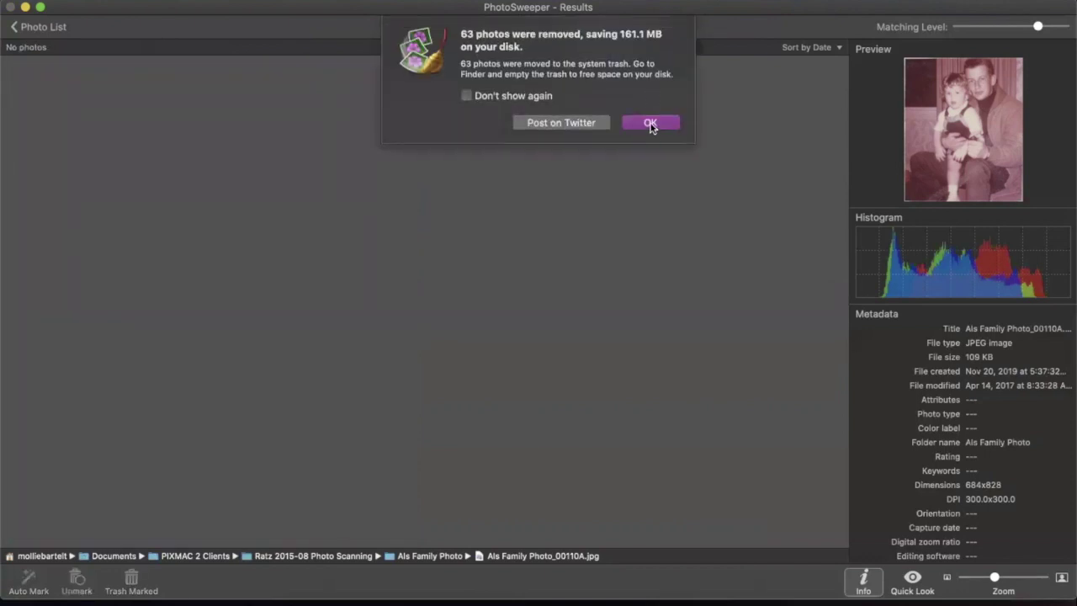
pyautogui.click(651, 123)
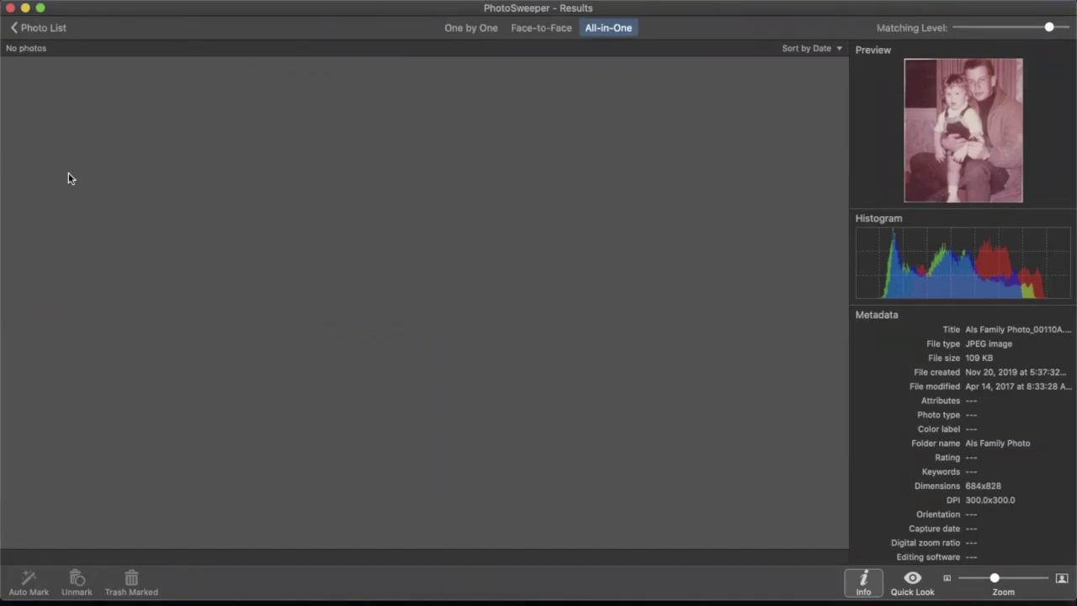
# - Rerun the Similar Photos comparison on the remaining photos with a matching level nearer Partial, and automatically mark the matches
pyautogui.click(38, 29)
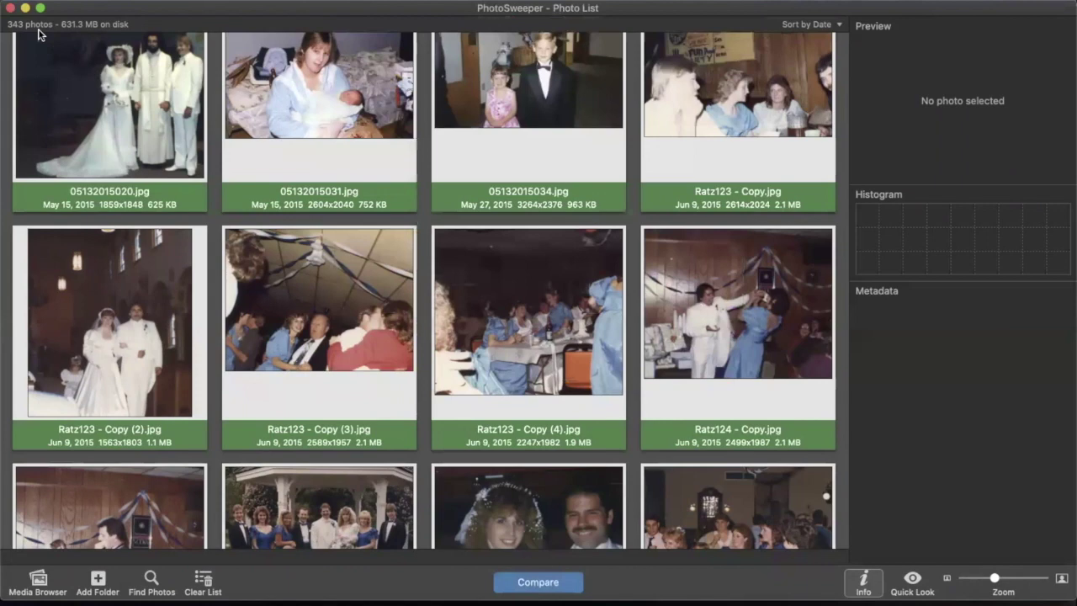
pyautogui.click(526, 582)
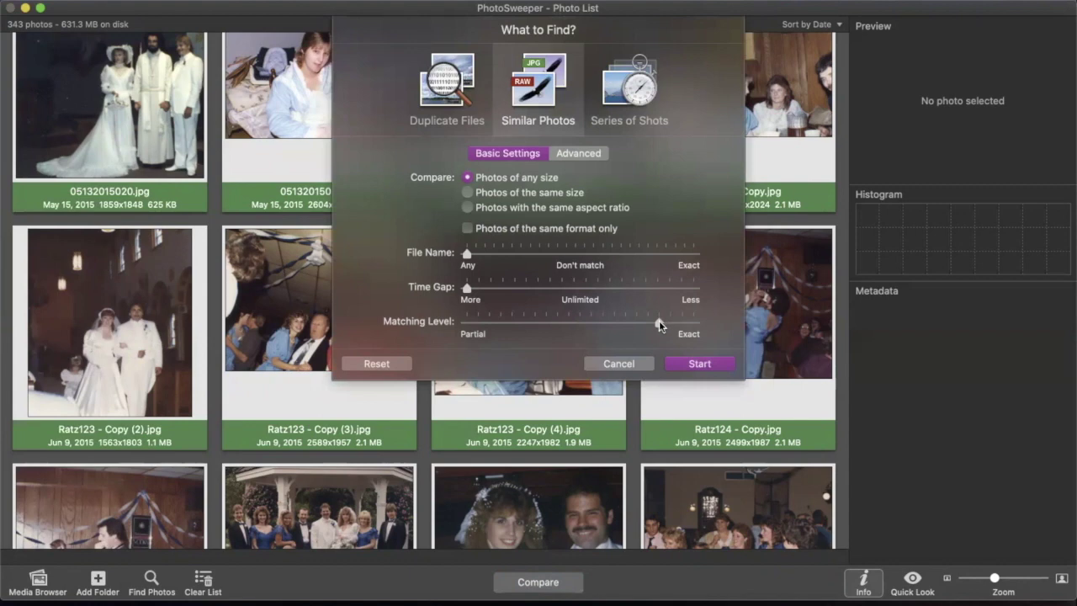
pyautogui.moveTo(657, 322); pyautogui.dragTo(607, 329)
pyautogui.click(695, 364)
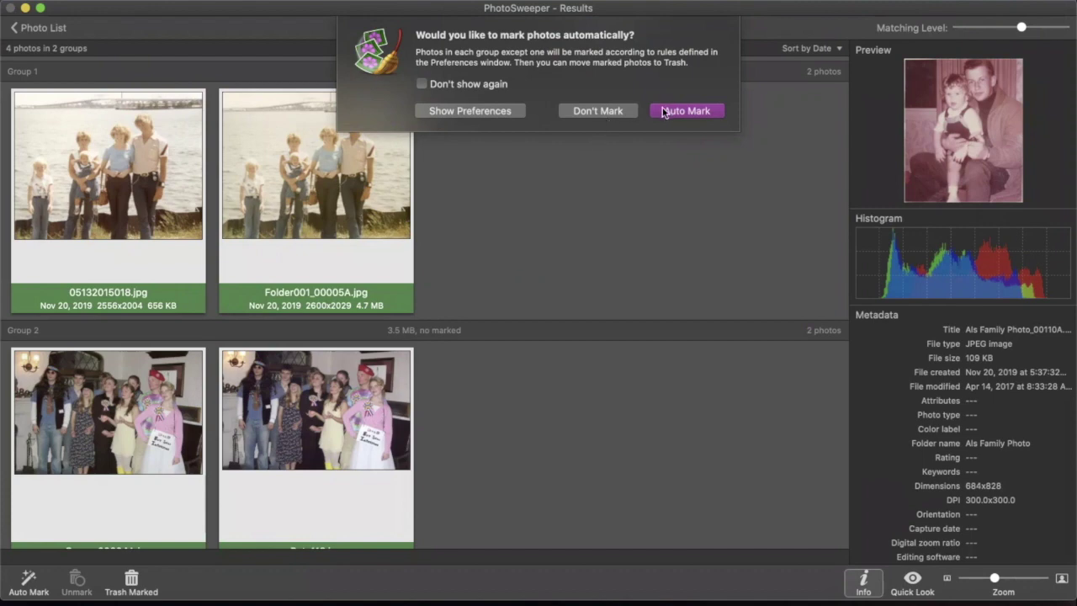
pyautogui.click(663, 112)
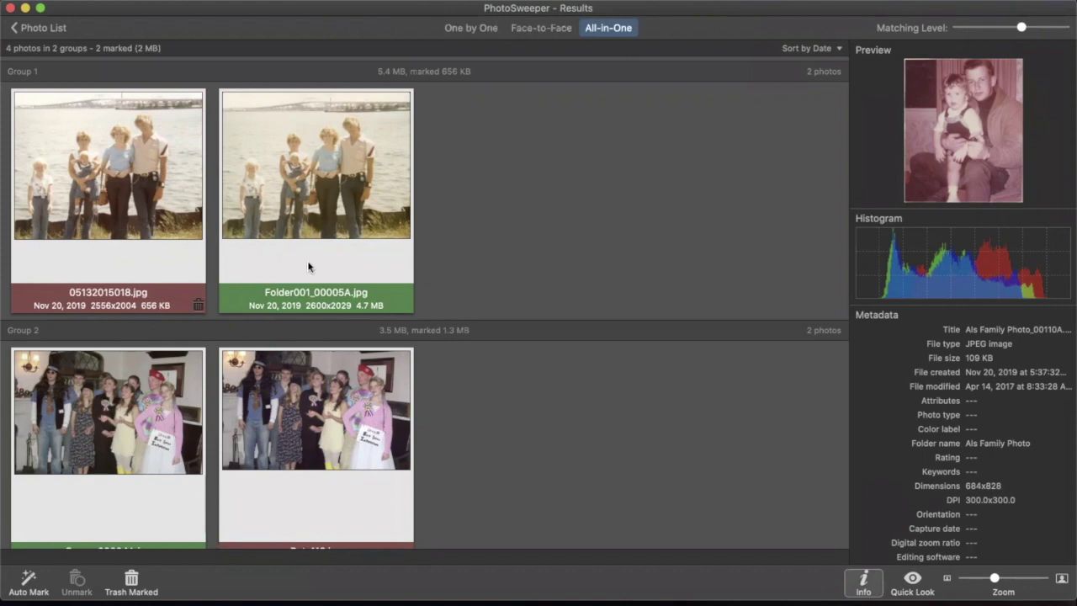
pyautogui.scroll(-1, 396, 298)
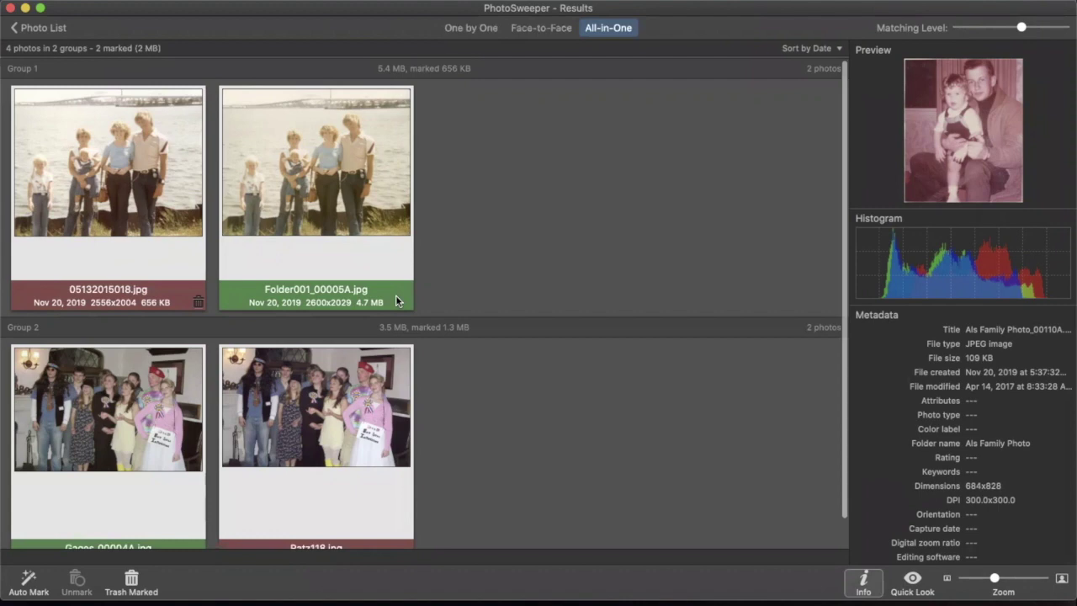
# - Check both result groups, then move their marked photos to the Trash and dismiss the removal summary
pyautogui.scroll(-2, 396, 299)
pyautogui.scroll(-1, 395, 295)
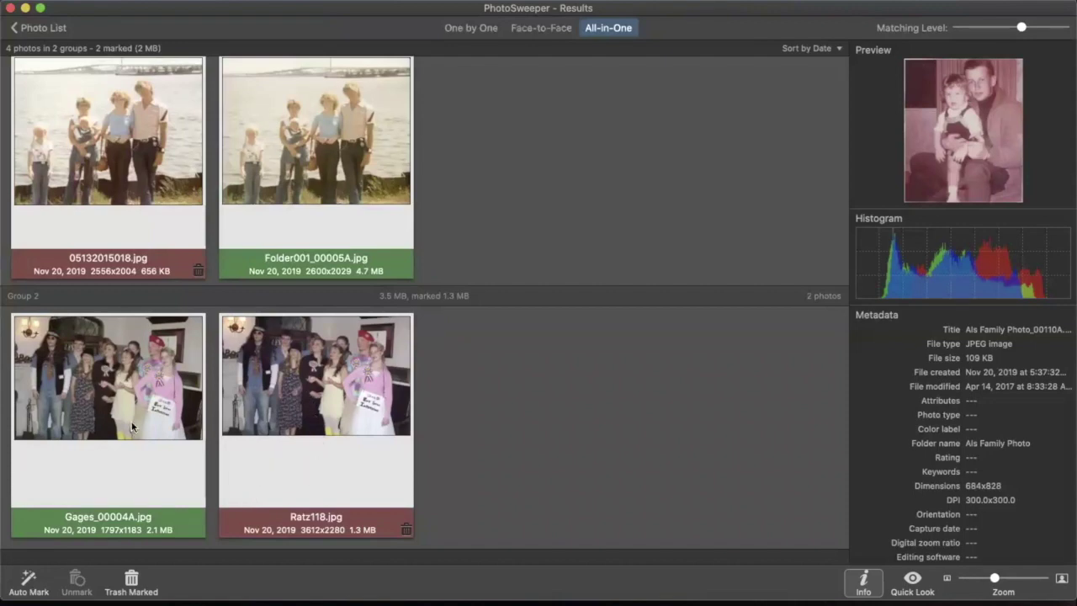
pyautogui.click(133, 582)
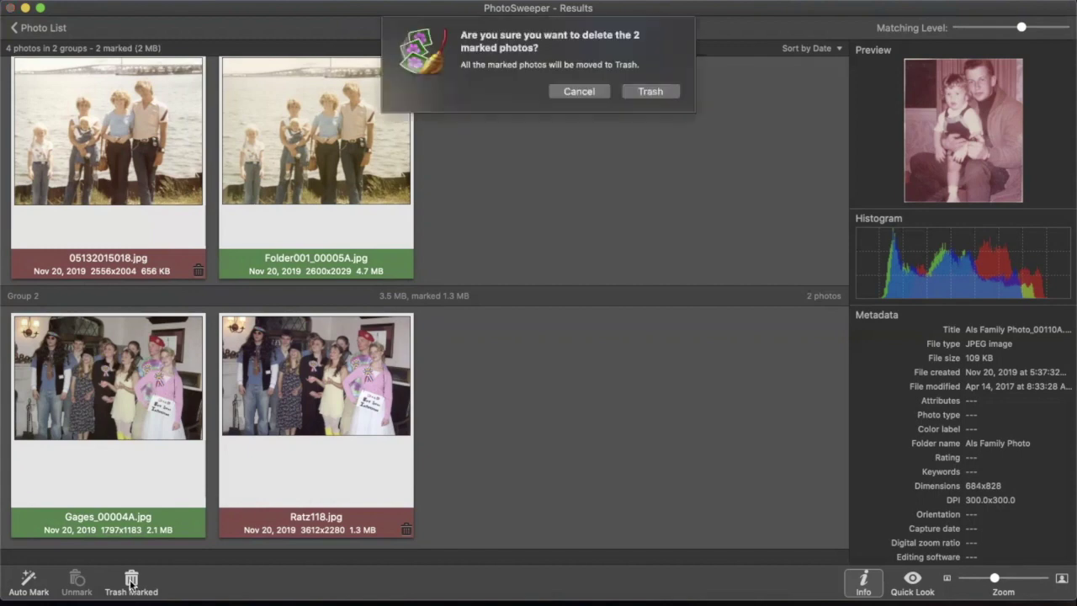
pyautogui.click(641, 90)
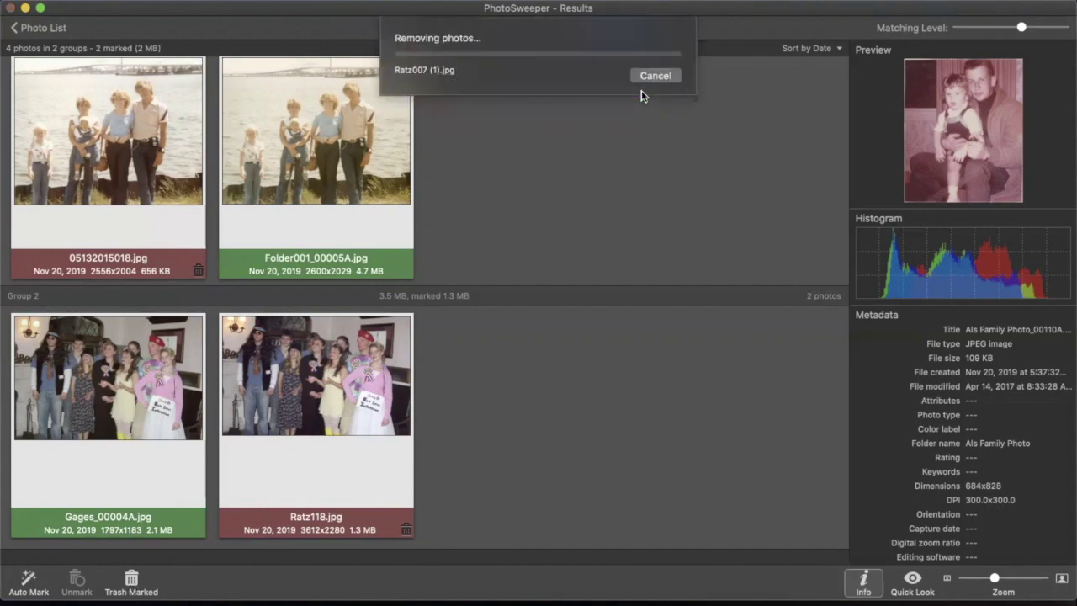
pyautogui.click(660, 123)
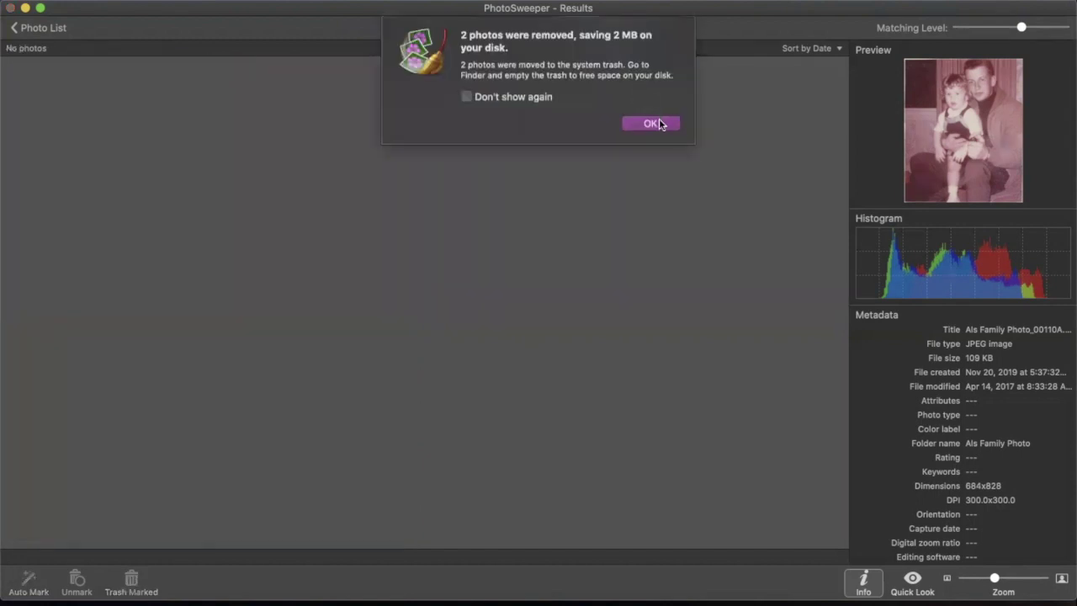
# - Rerun the Similar Photos comparison from the photo list with the matching level just below the middle, declining automatic marking
pyautogui.click(37, 31)
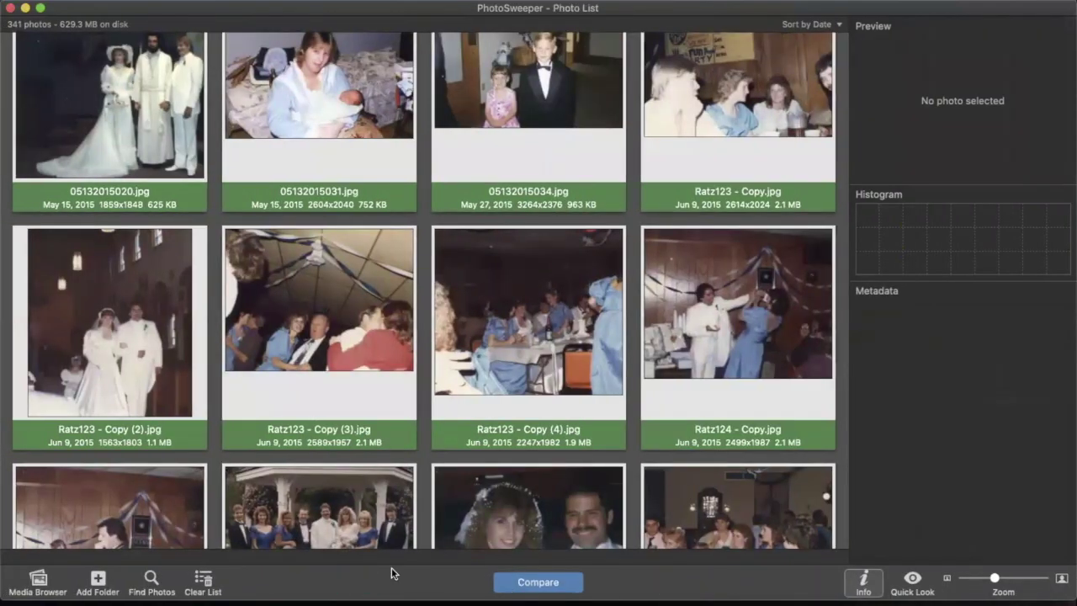
pyautogui.click(535, 580)
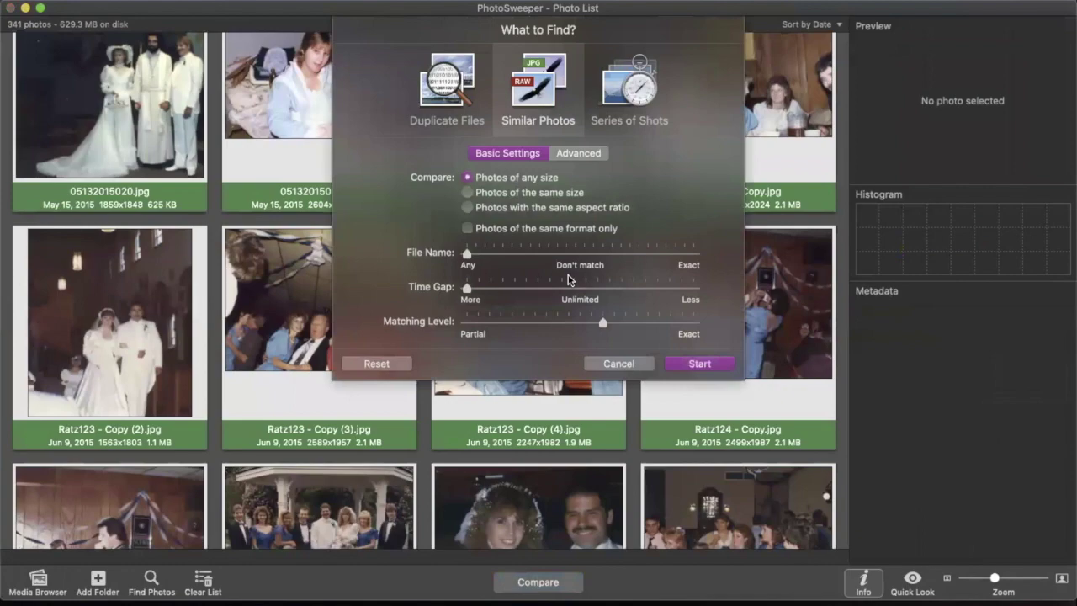
pyautogui.moveTo(602, 325); pyautogui.dragTo(569, 325)
pyautogui.click(691, 364)
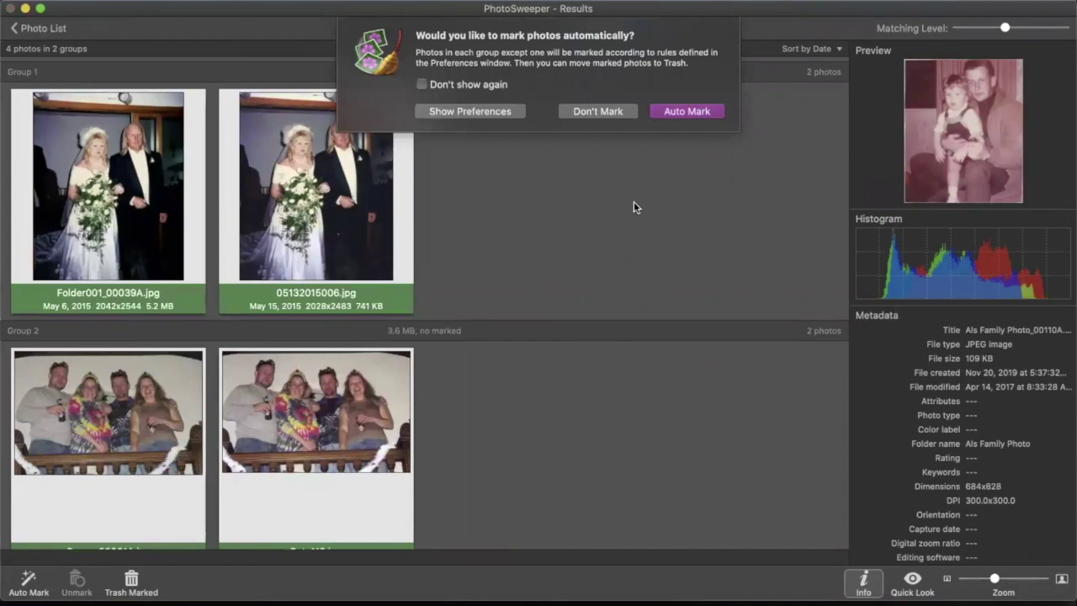
pyautogui.click(613, 116)
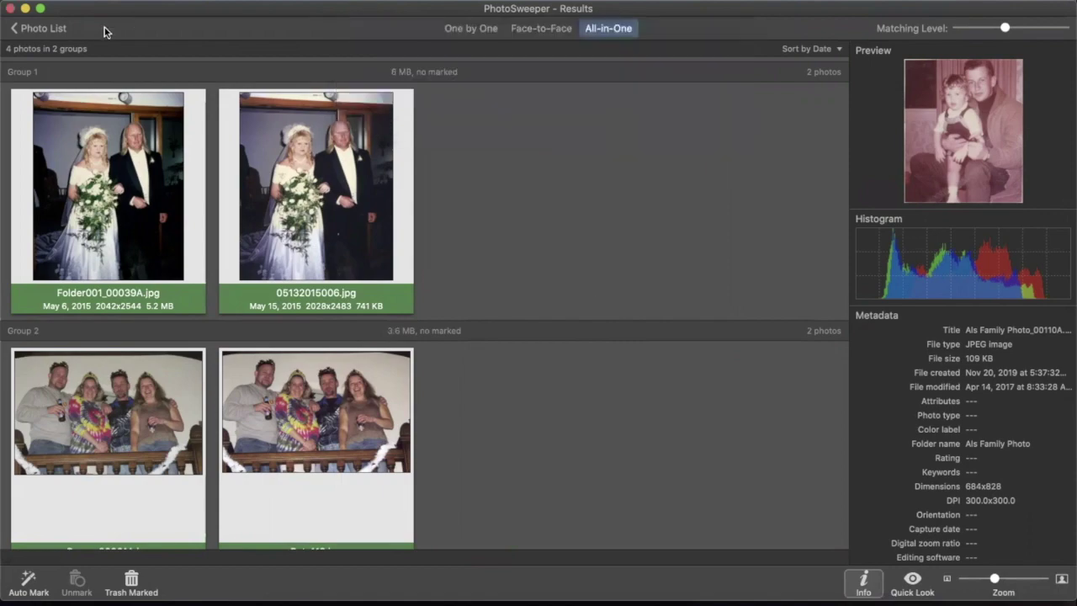
# - Compare the photo list again for similar photos with the matching level well toward Partial, leaving all results unmarked
pyautogui.click(35, 28)
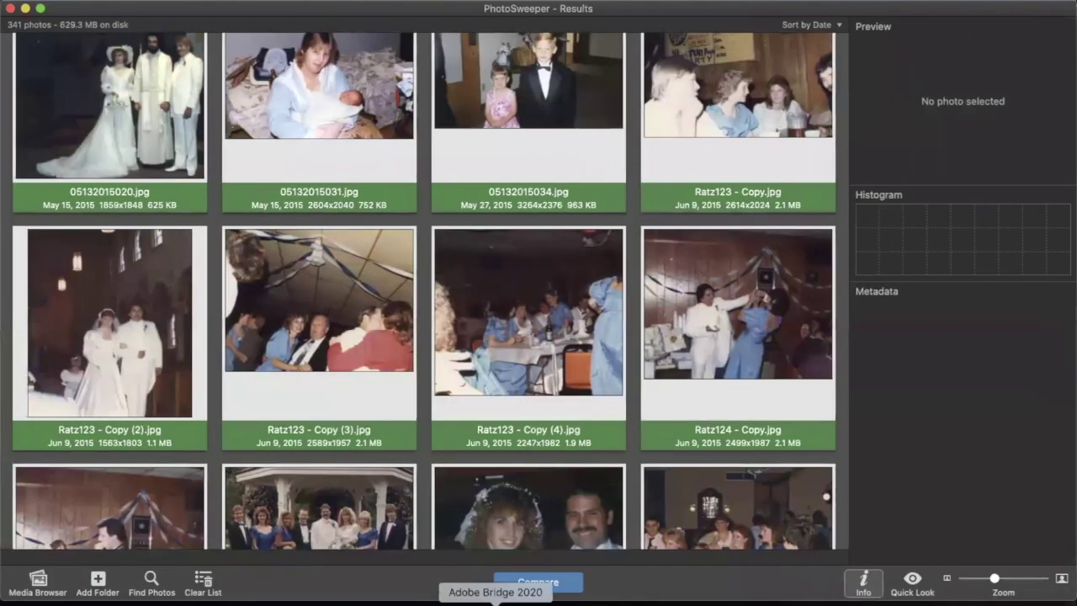
pyautogui.click(535, 583)
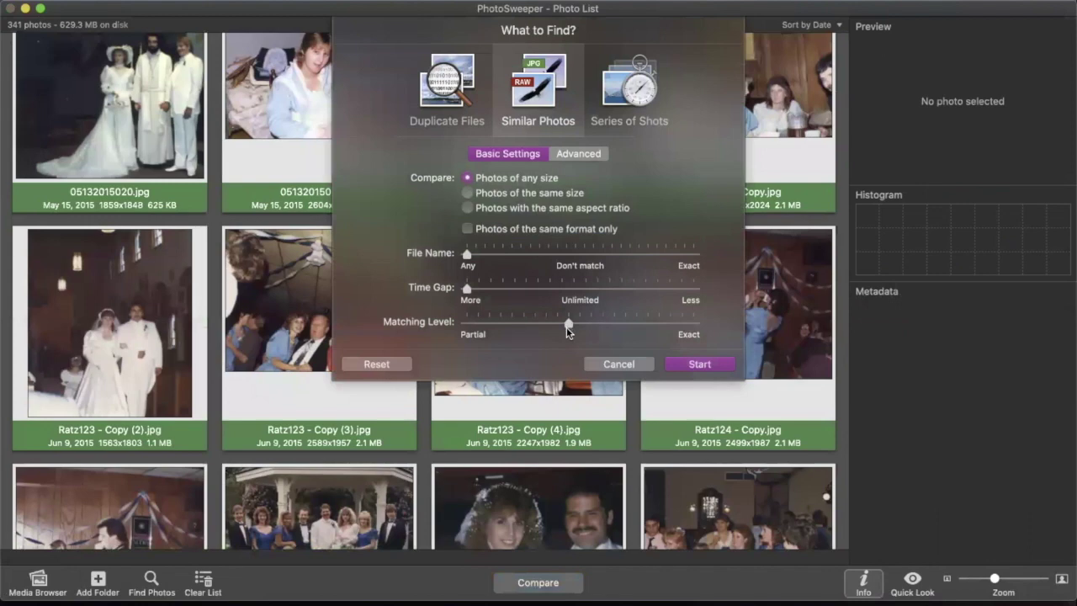
pyautogui.moveTo(552, 323); pyautogui.dragTo(512, 325)
pyautogui.click(699, 364)
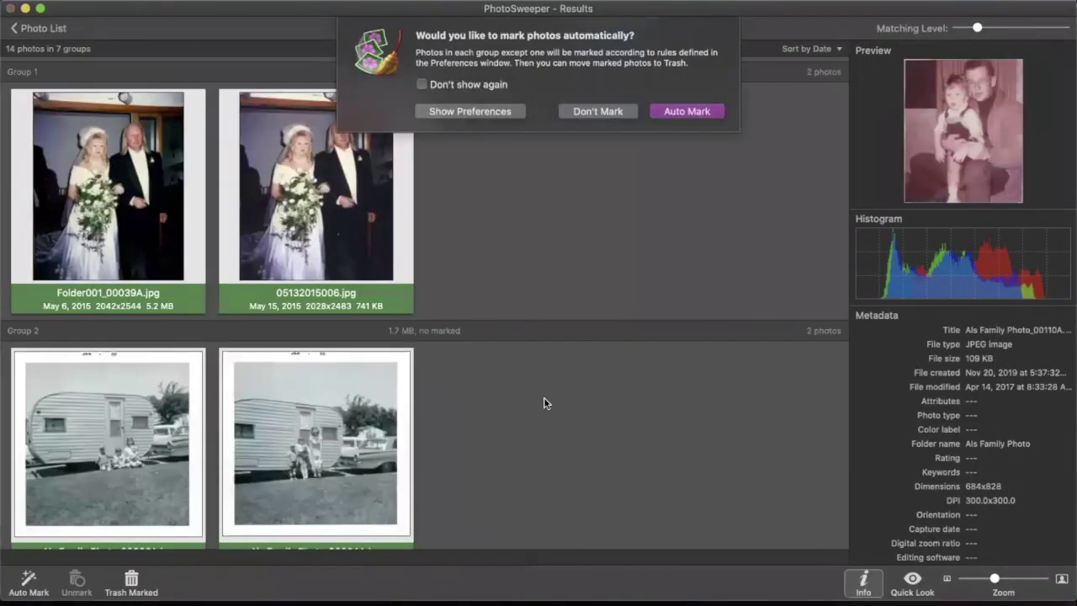
pyautogui.press('Return')
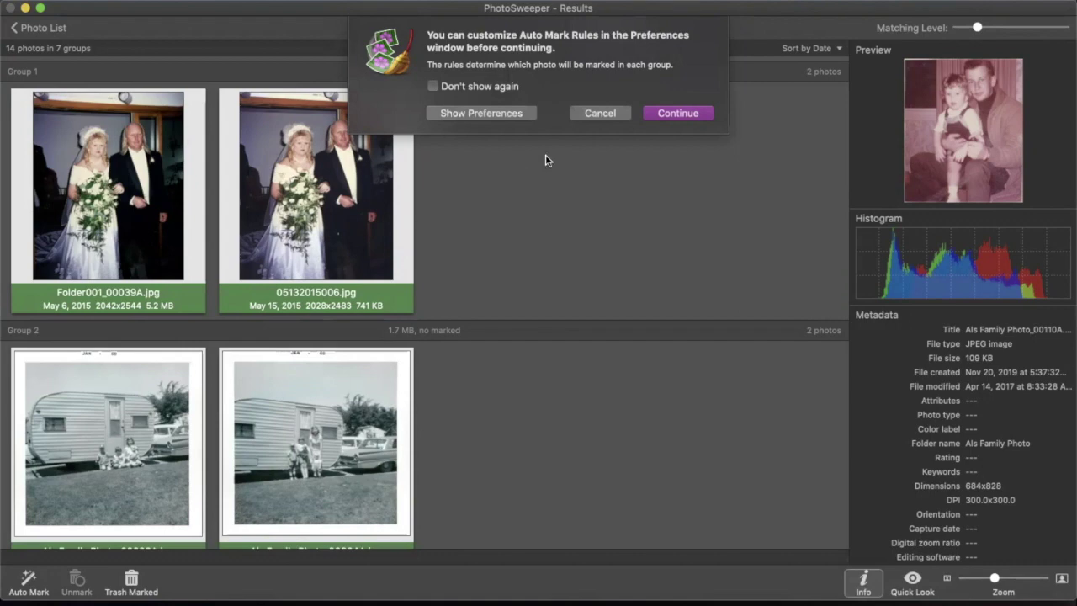
pyautogui.click(605, 114)
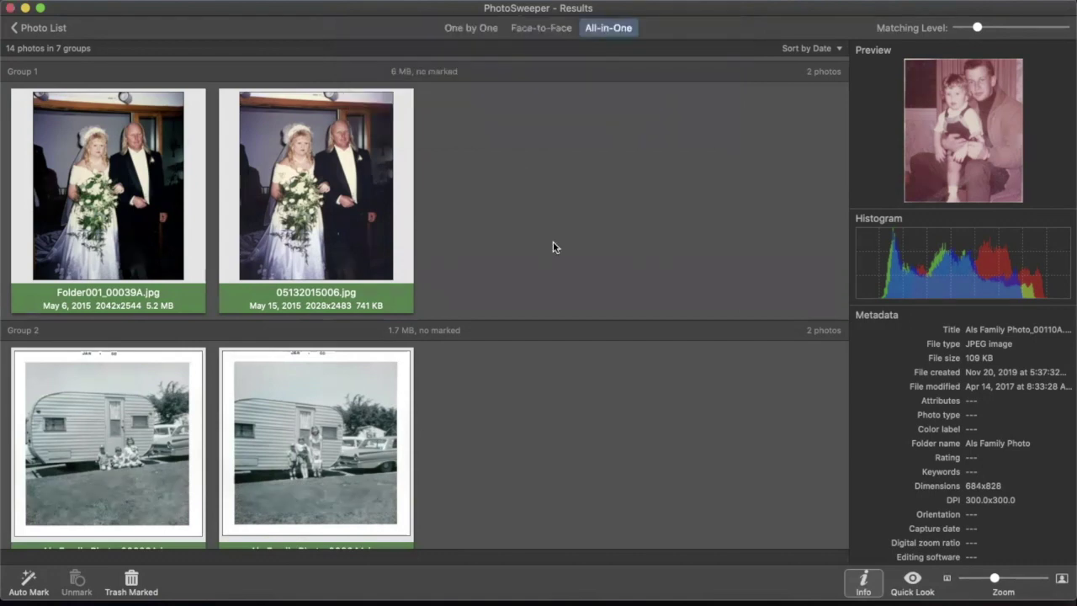
# - Mark 05132015006.jpg in Group 1 and Als Family Photo_00019A.jpg in Group 3 for removal
pyautogui.scroll(-2, 454, 286)
pyautogui.click(272, 151)
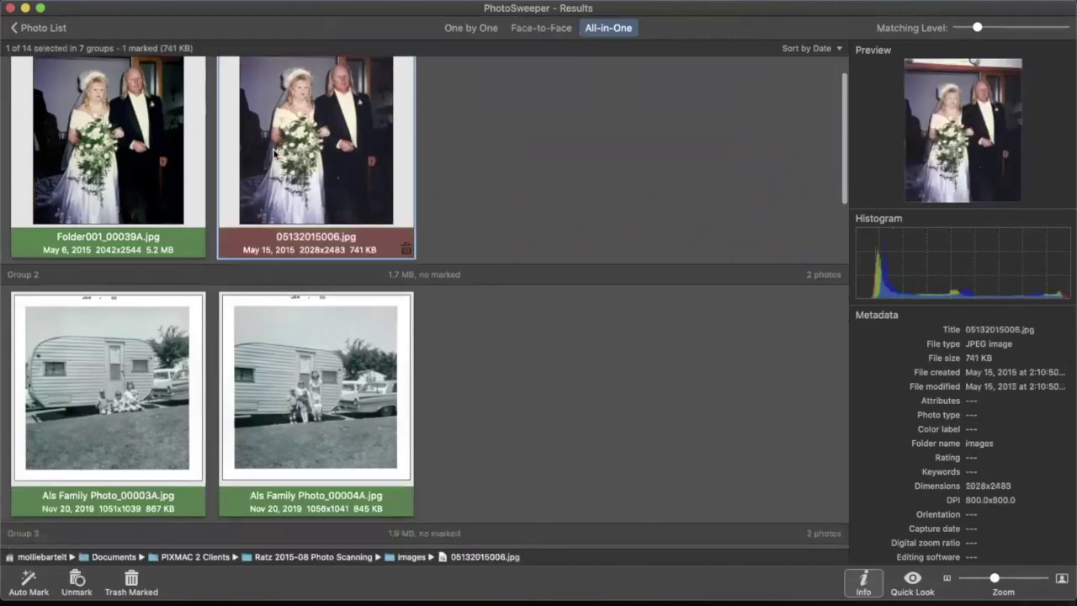
pyautogui.scroll(-1, 469, 360)
pyautogui.scroll(-6, 469, 361)
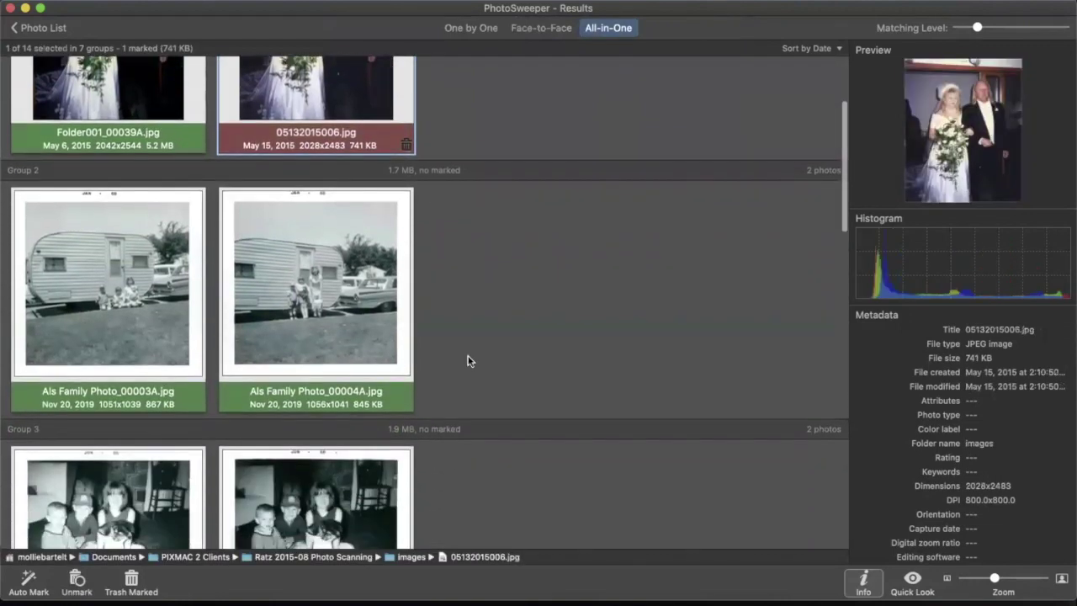
pyautogui.scroll(-4, 469, 360)
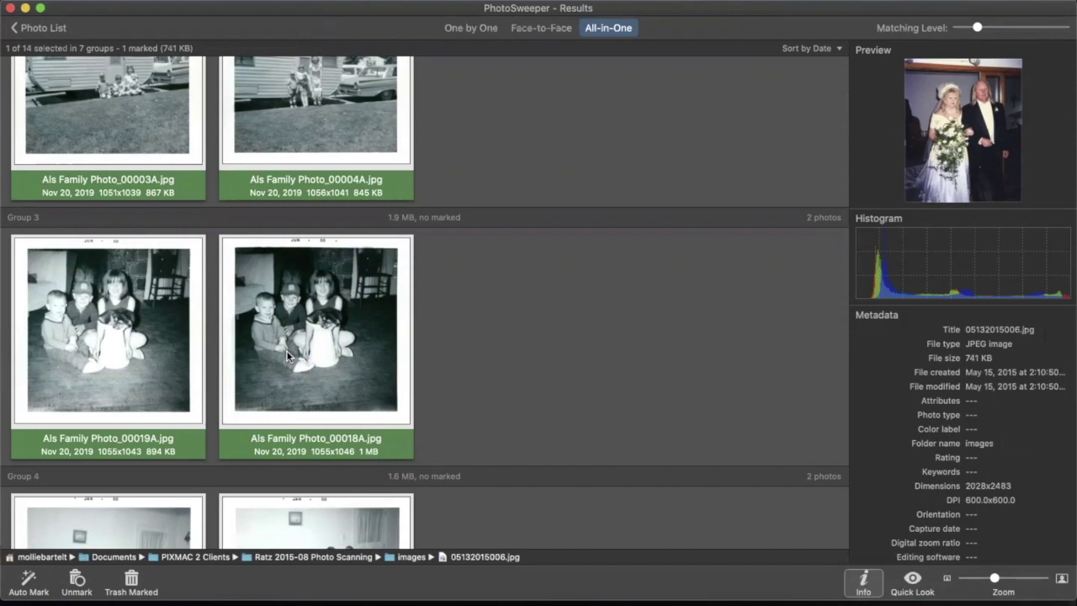
pyautogui.scroll(-2, 287, 350)
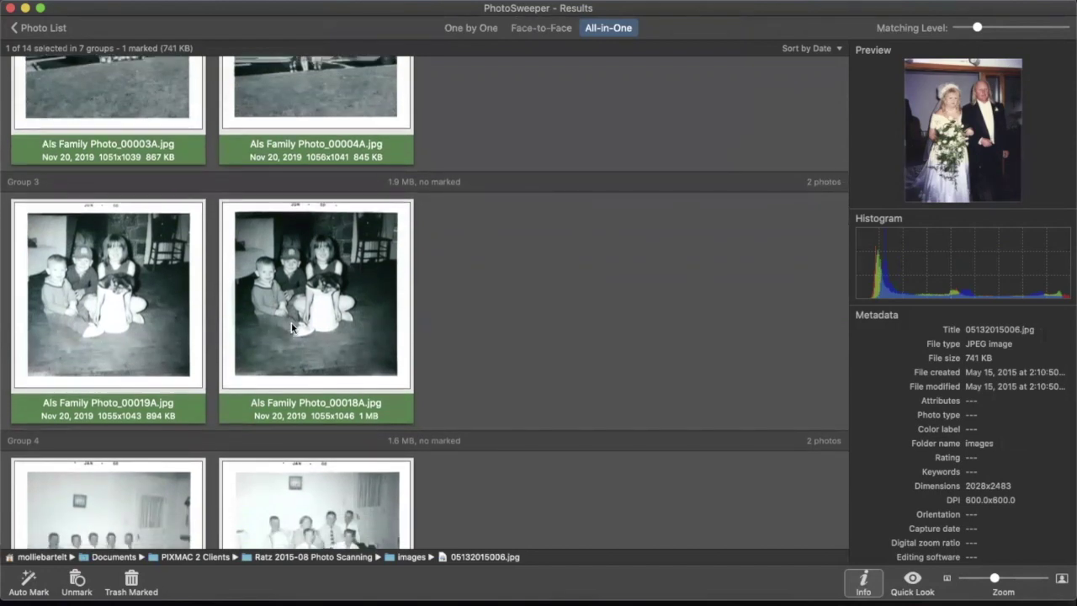
pyautogui.click(152, 327)
# - Review the pairs in Groups 4 to 6 without marking them, and mark Ratz119.jpg in Group 7 for removal
pyautogui.scroll(-6, 451, 352)
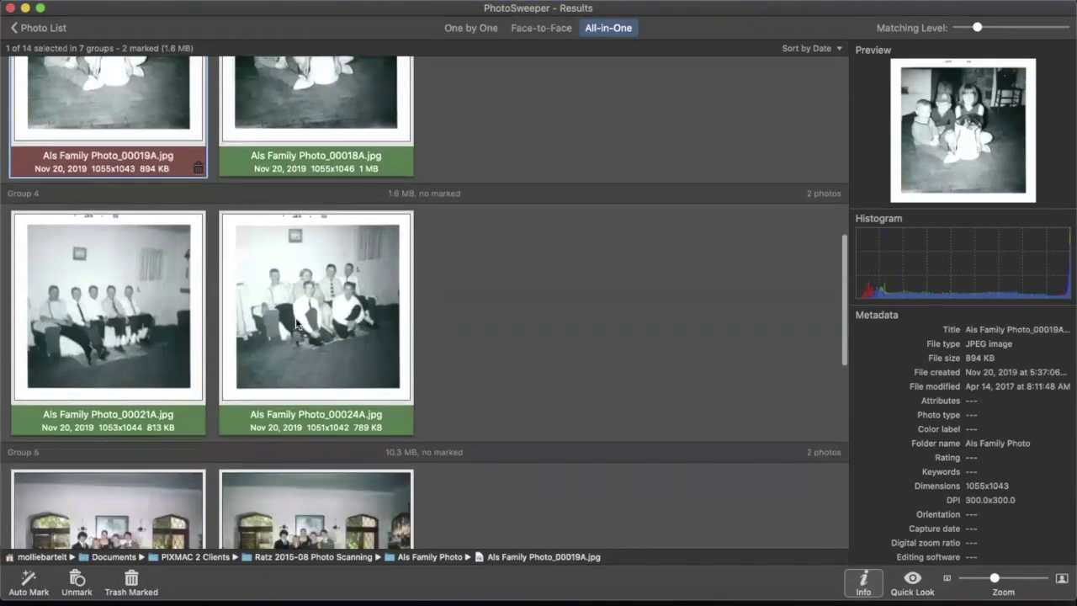
pyautogui.scroll(-3, 295, 320)
pyautogui.scroll(-5, 296, 318)
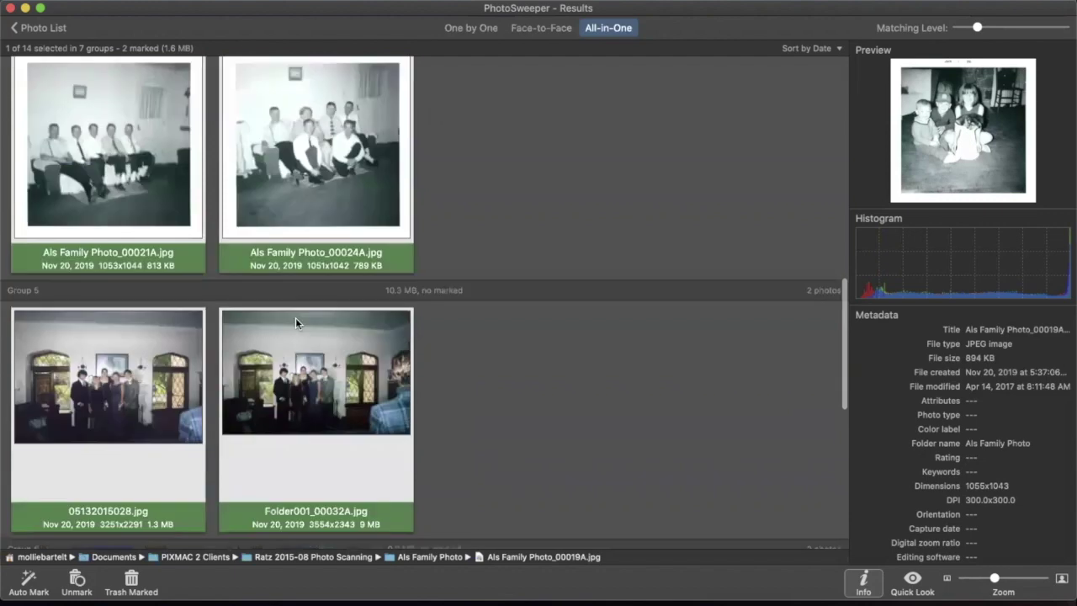
pyautogui.scroll(-2, 179, 338)
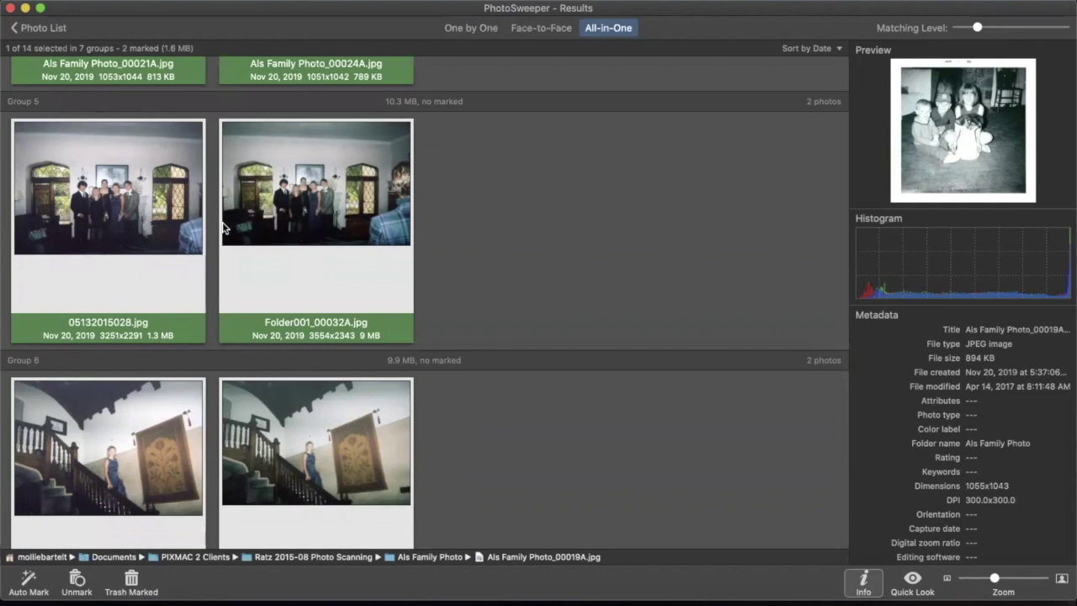
pyautogui.scroll(-1, 388, 264)
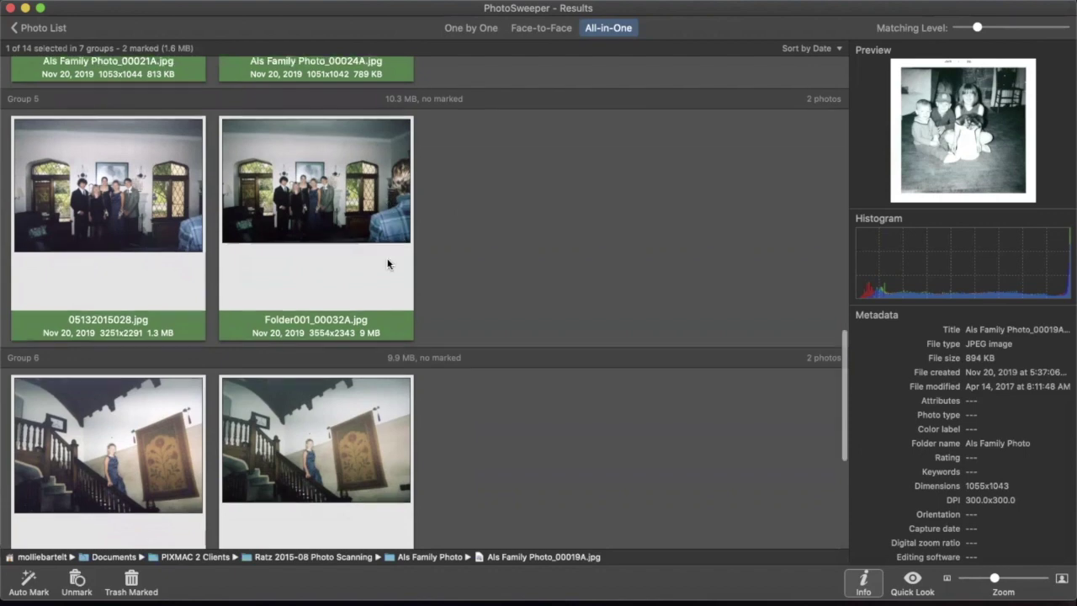
pyautogui.scroll(-5, 388, 264)
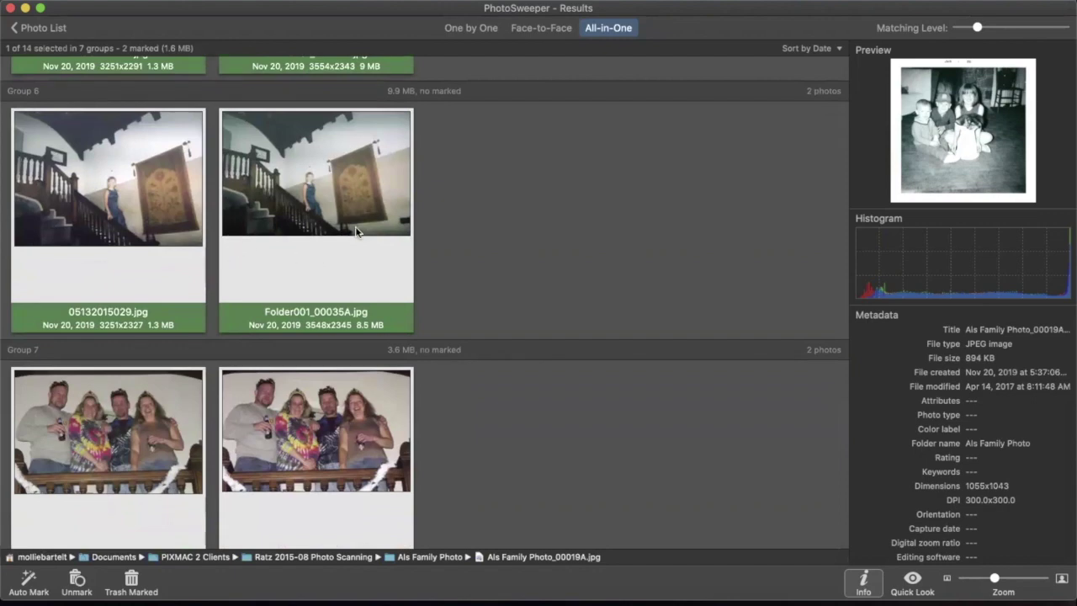
pyautogui.scroll(-1, 361, 222)
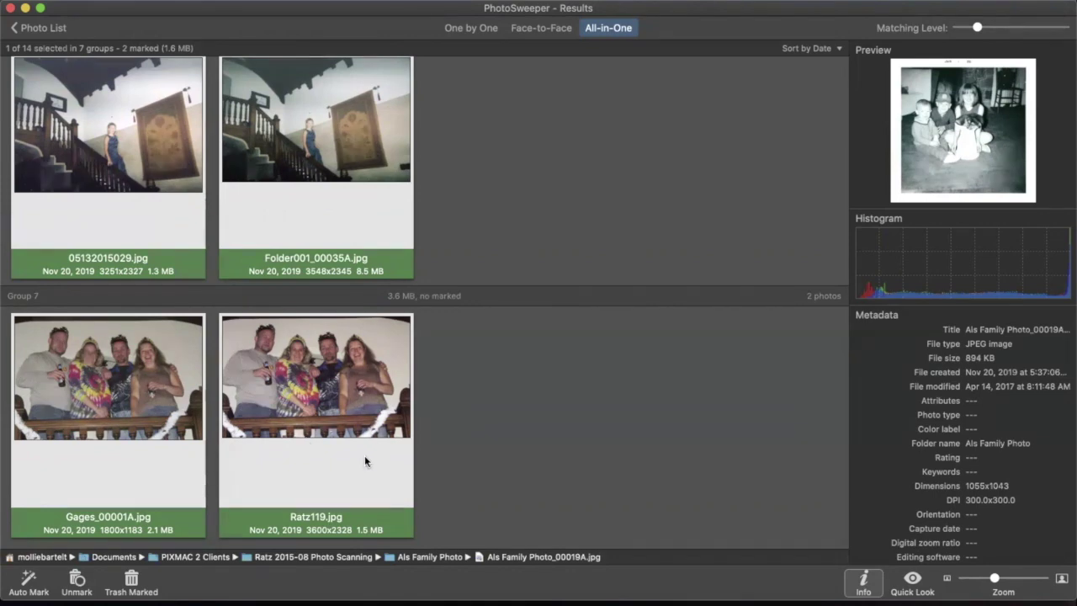
pyautogui.click(271, 428)
pyautogui.press('Delete')
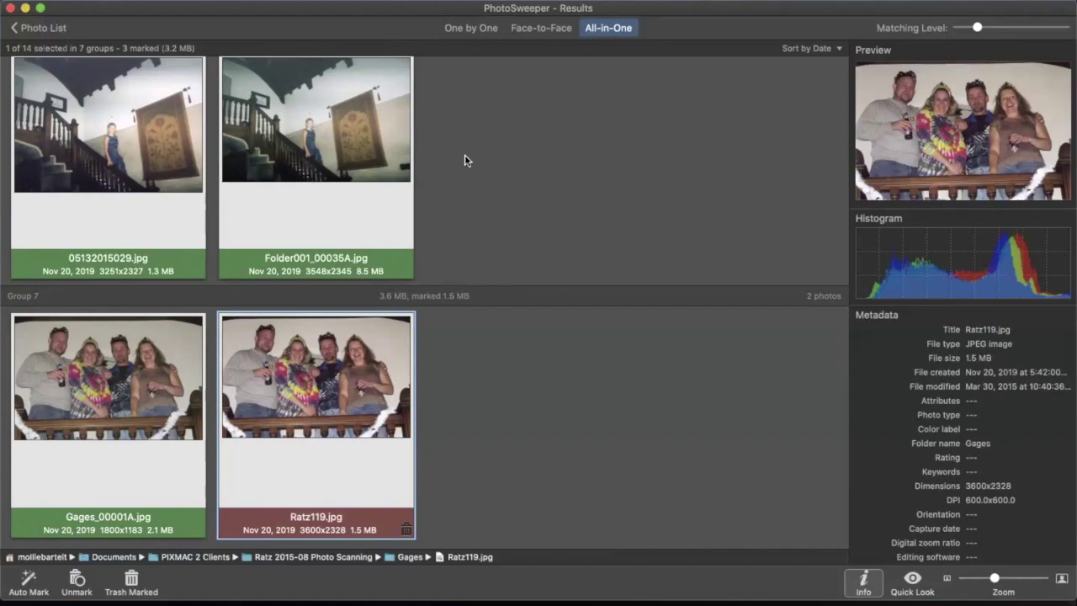
# - Move the individually marked photos from Groups 1, 3 and 7 to the Trash and dismiss the removal summary
pyautogui.click(130, 582)
pyautogui.click(646, 90)
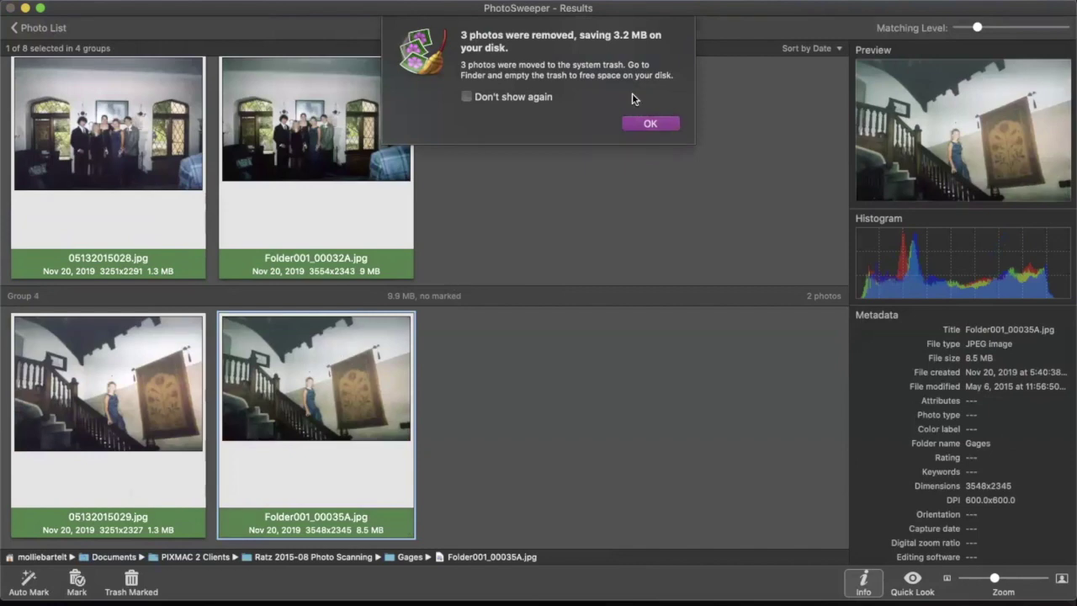
pyautogui.click(649, 123)
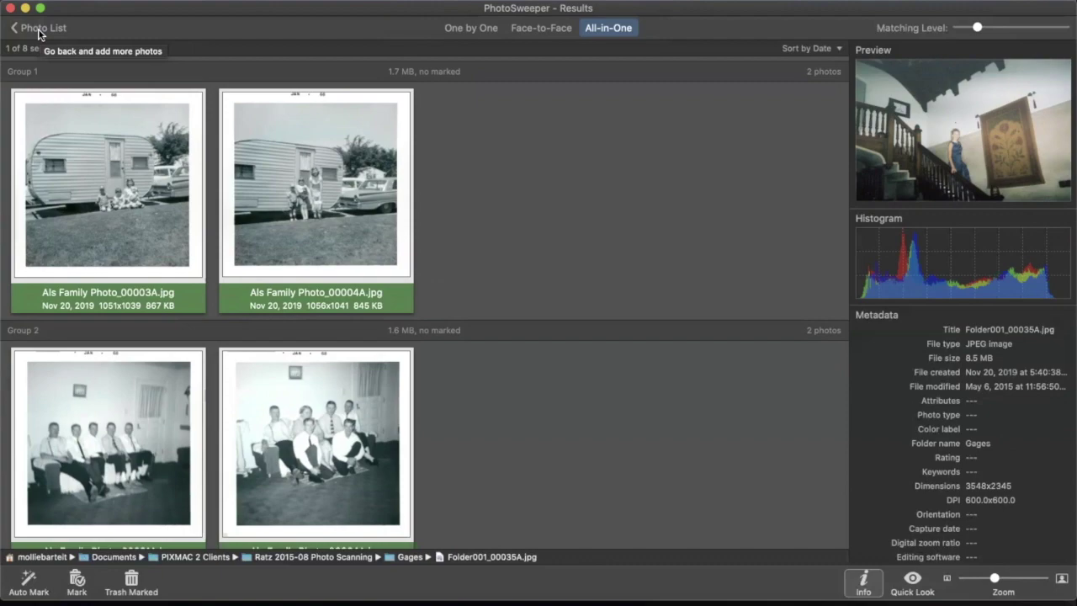
# - Return to the photo list and look through the remaining photos
pyautogui.click(38, 31)
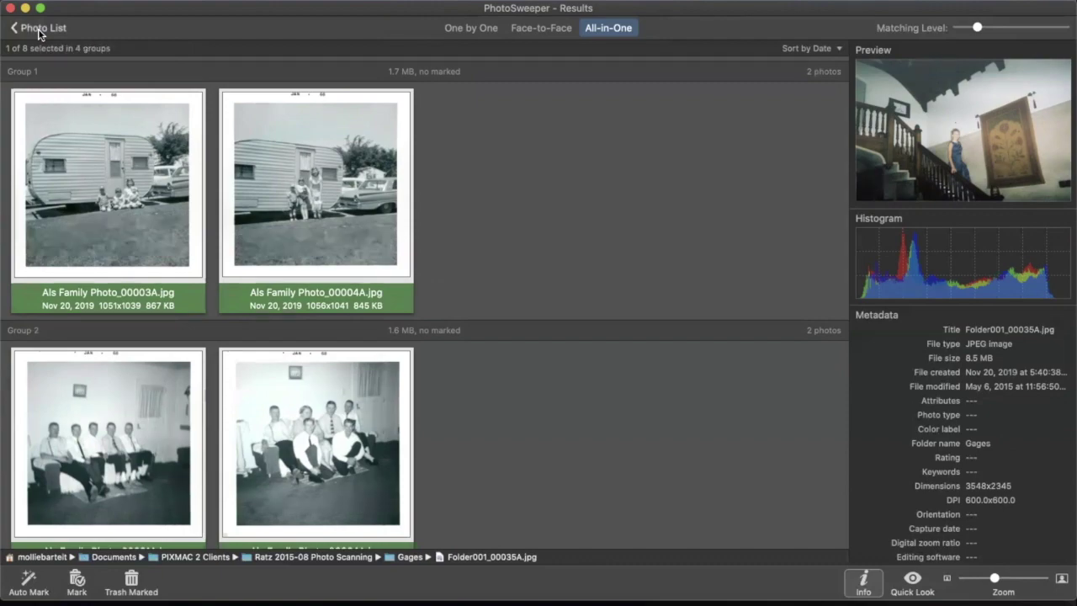
pyautogui.scroll(10, 27, 51)
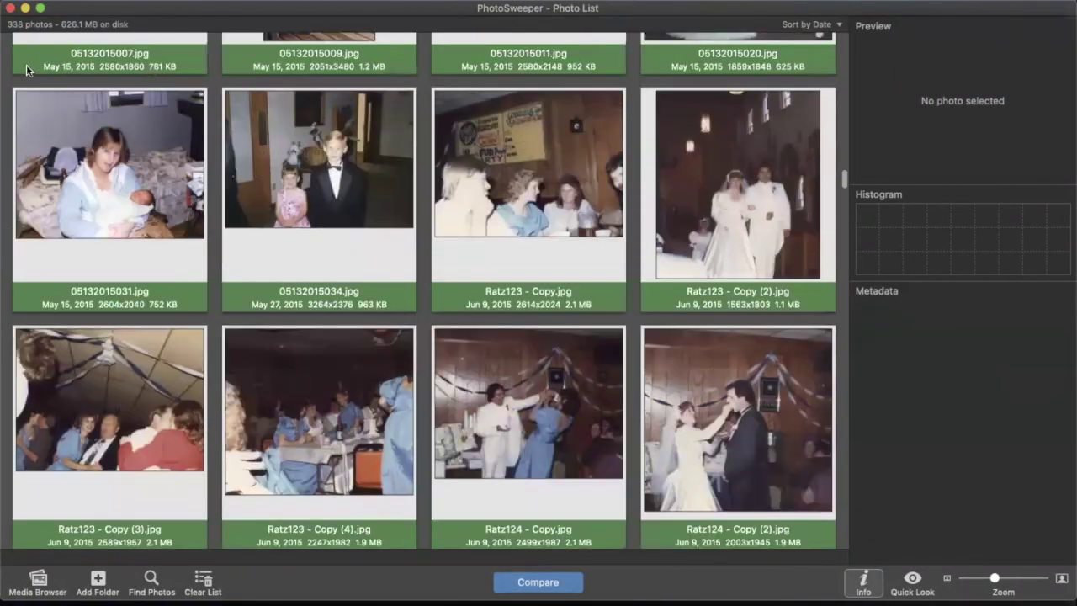
pyautogui.scroll(5, 27, 54)
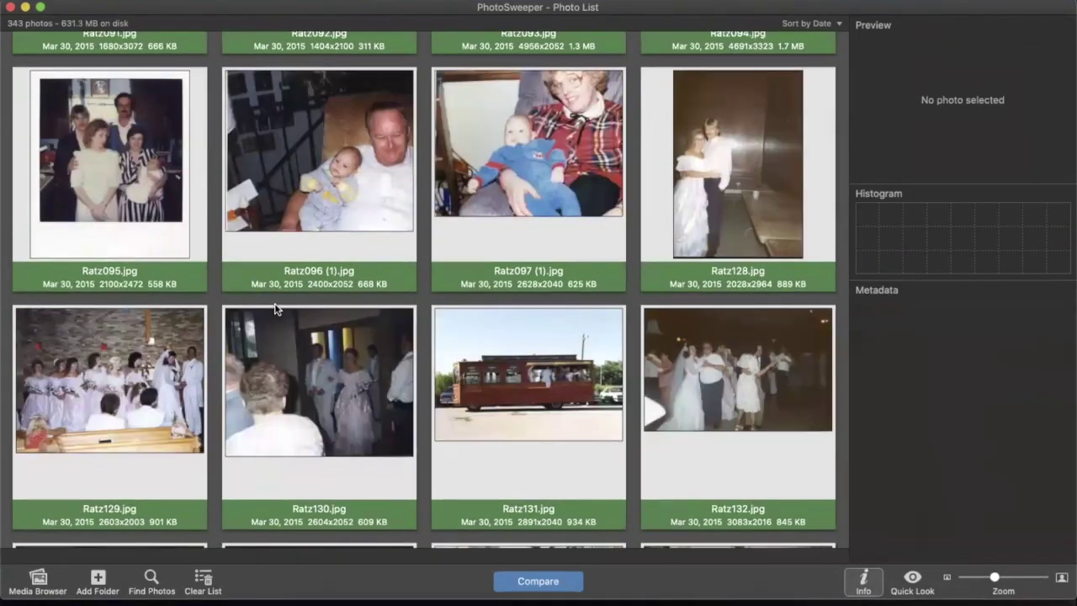
pyautogui.scroll(-10, 274, 308)
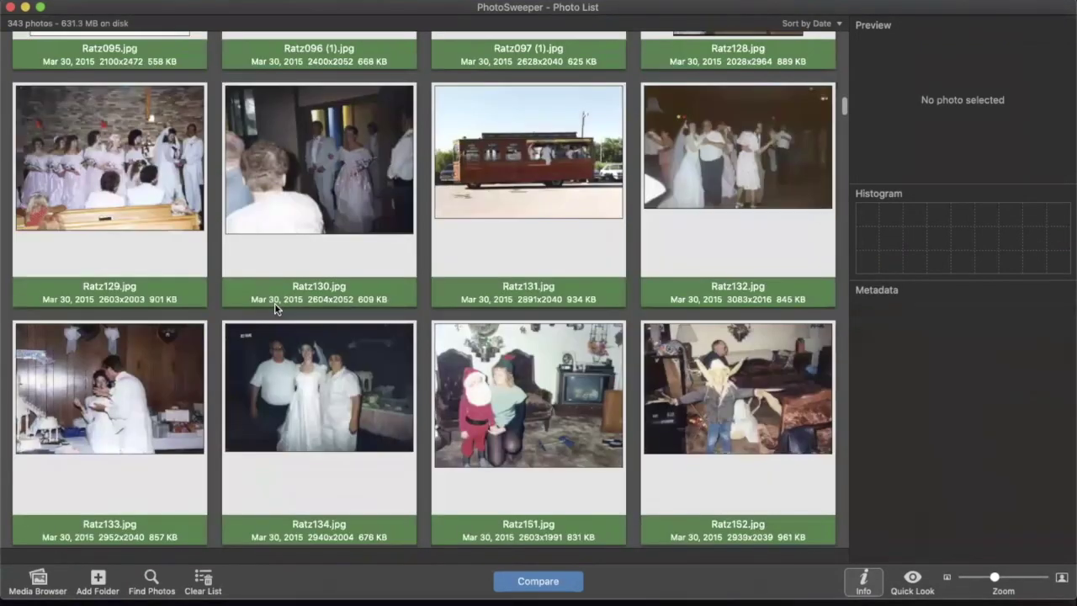
pyautogui.scroll(-10, 160, 161)
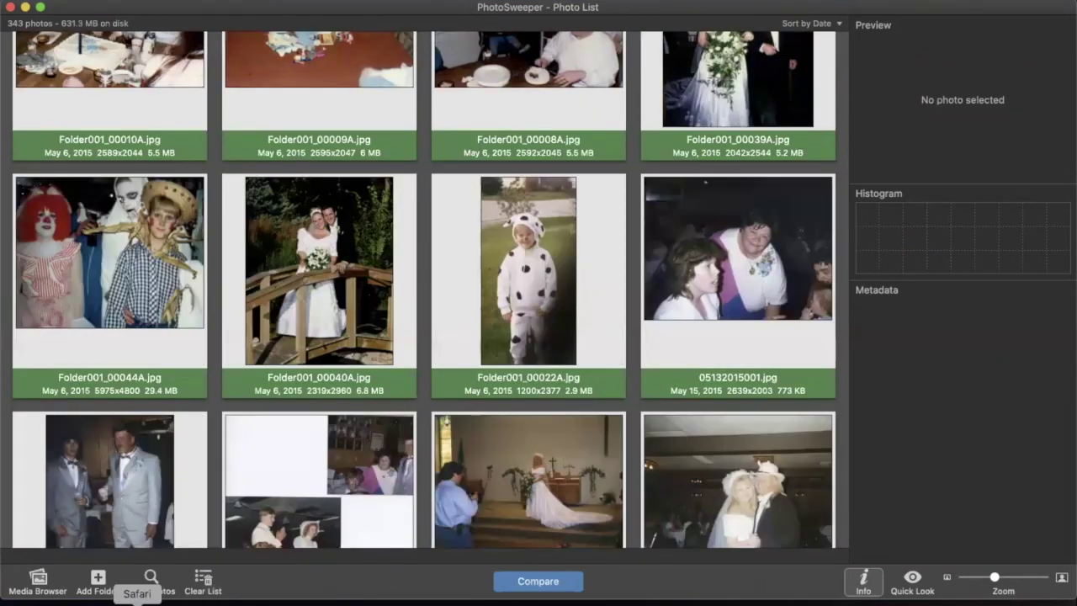
pyautogui.scroll(-10, 284, 401)
pyautogui.scroll(-1, 284, 401)
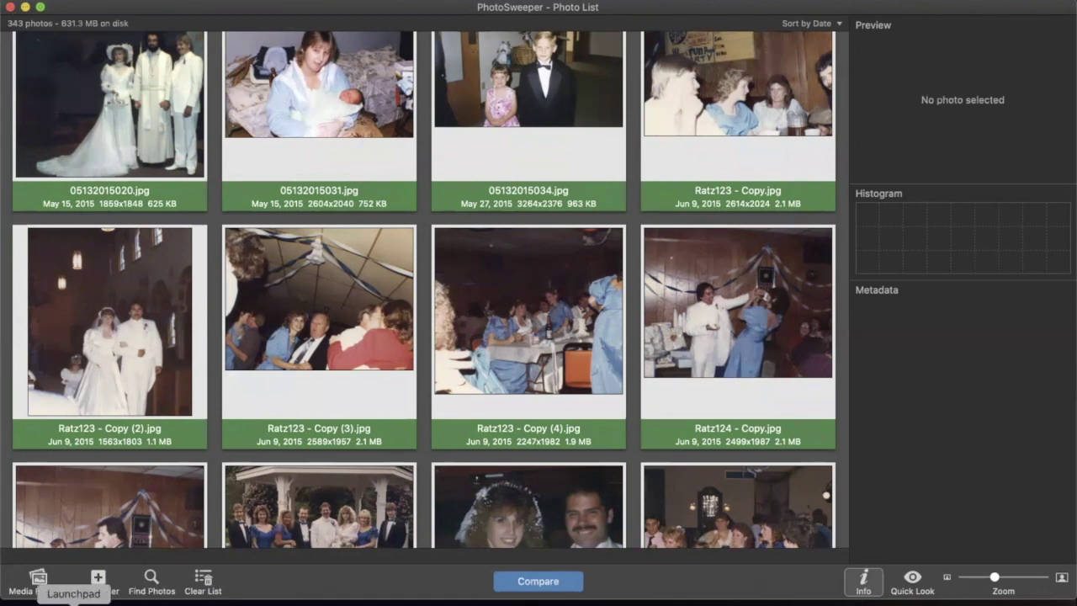
# - Open the App Store and search for "photosweeper"
pyautogui.click(74, 603)
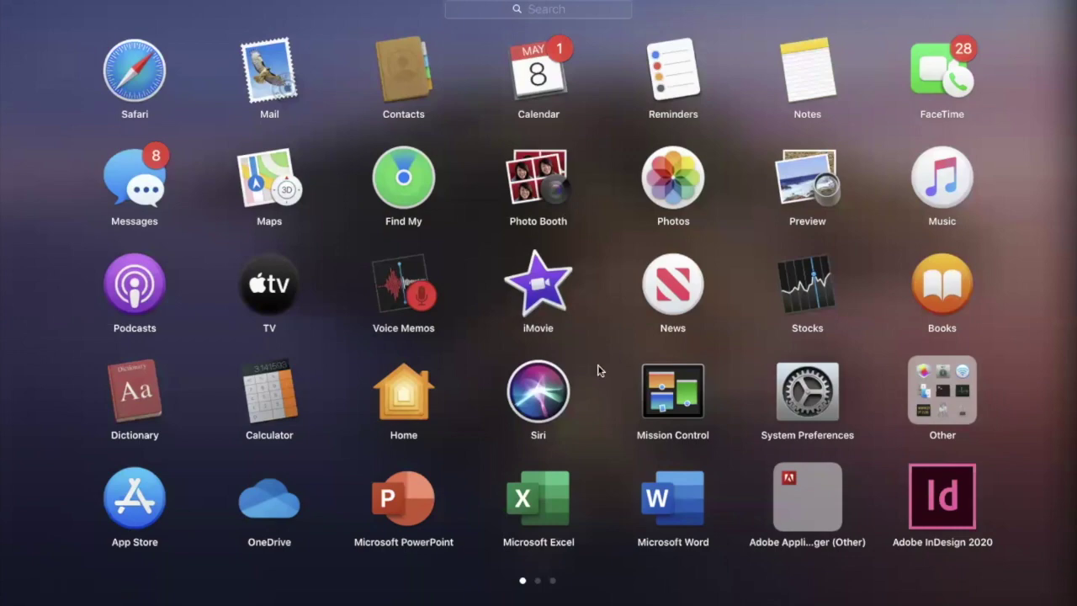
pyautogui.click(172, 353)
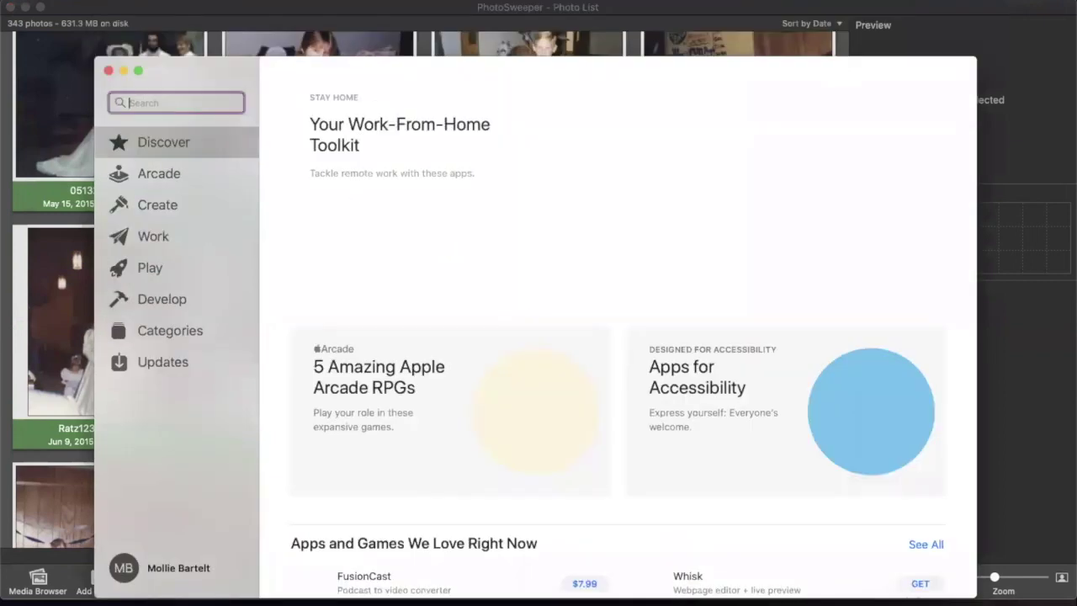
pyautogui.write('photosweeper')
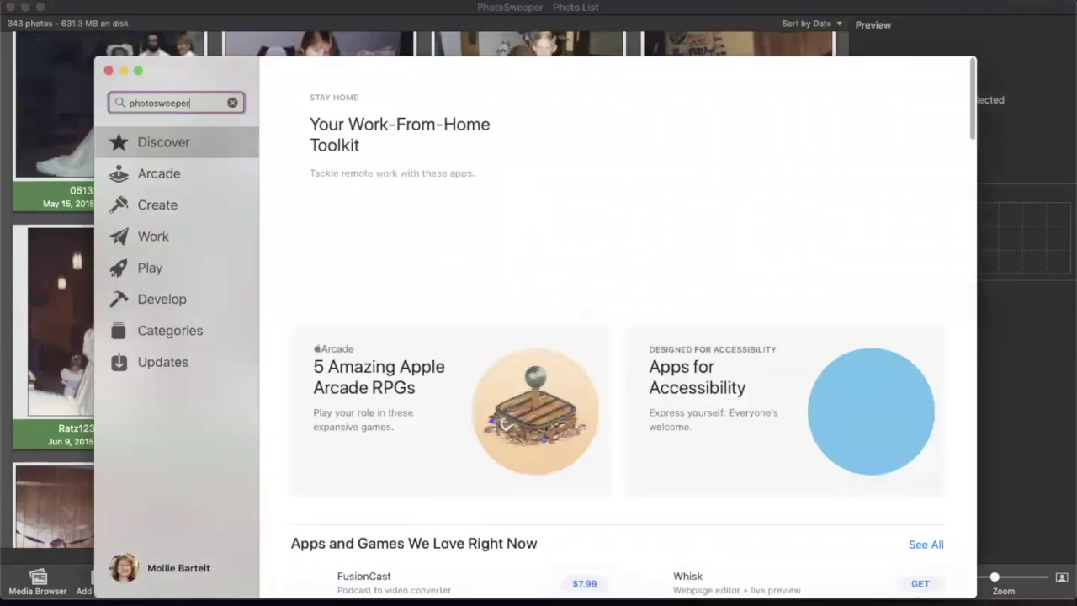
pyautogui.press('Return')
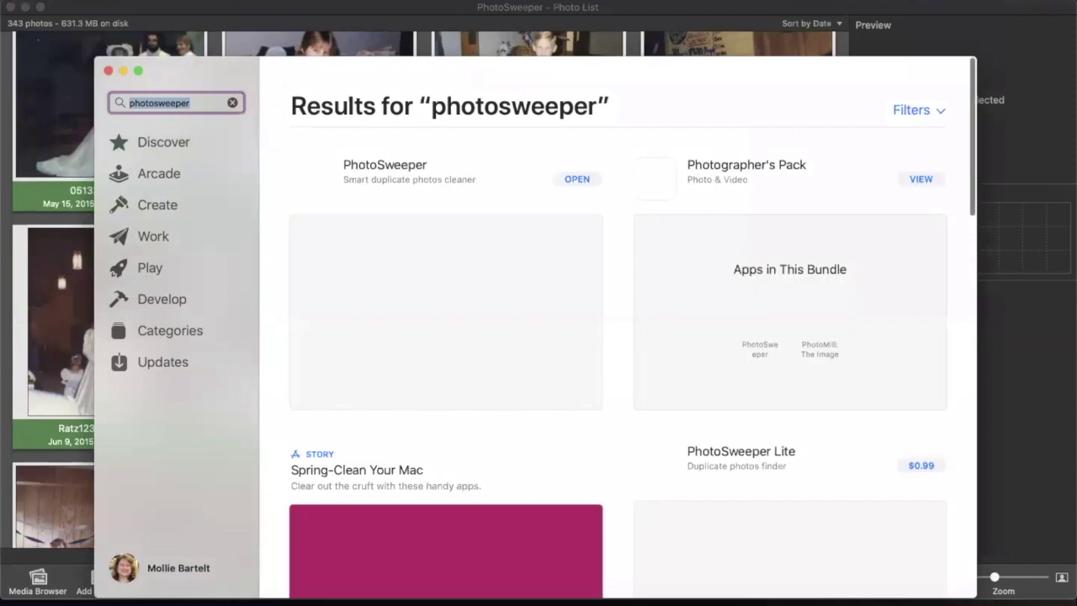